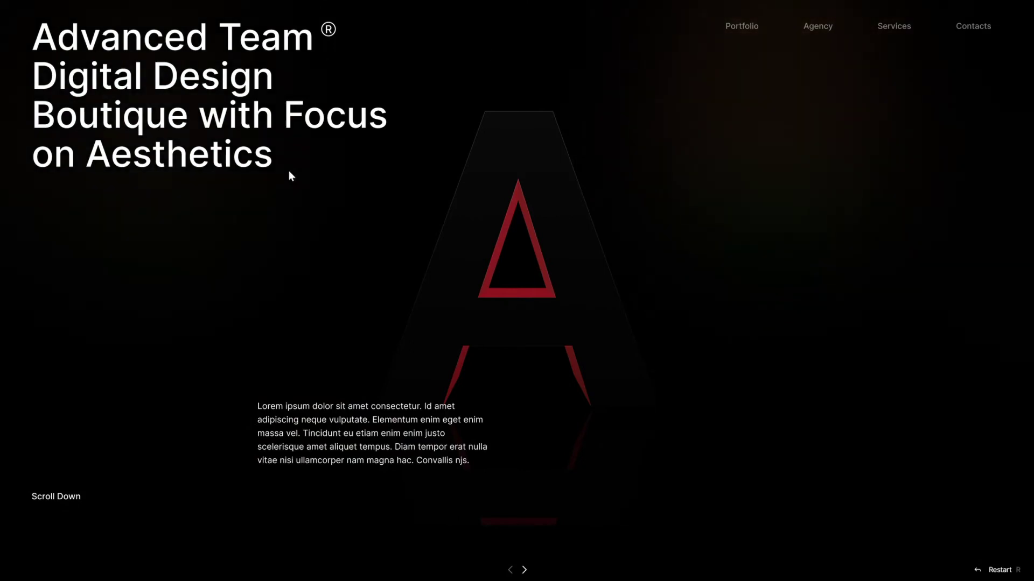
Preview the advanced.team landing page as a prototype, then close the preview to resume editing.
scroll(545, 308, down, 3)
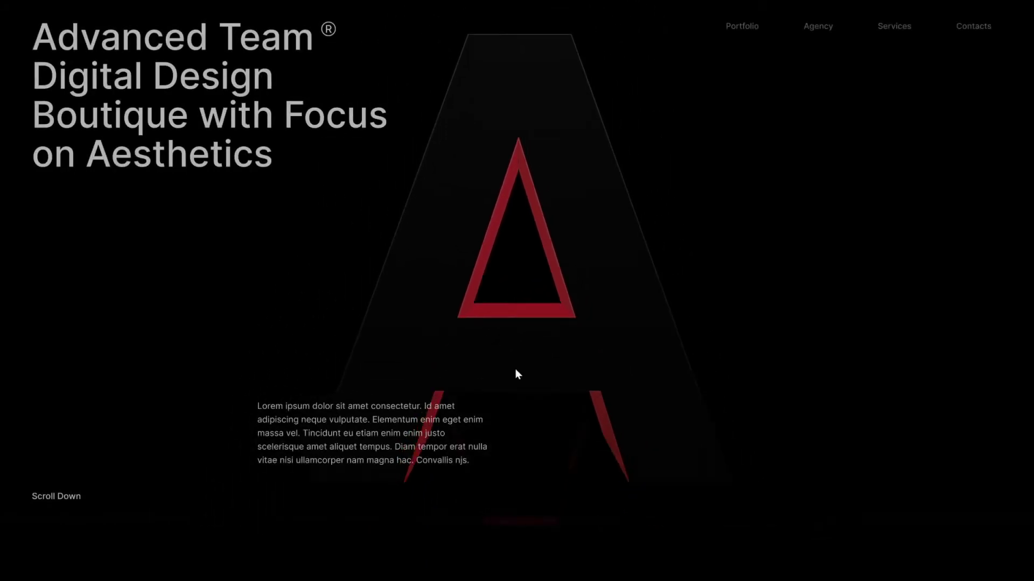
scroll(544, 132, down, 2)
scroll(549, 420, up, 2)
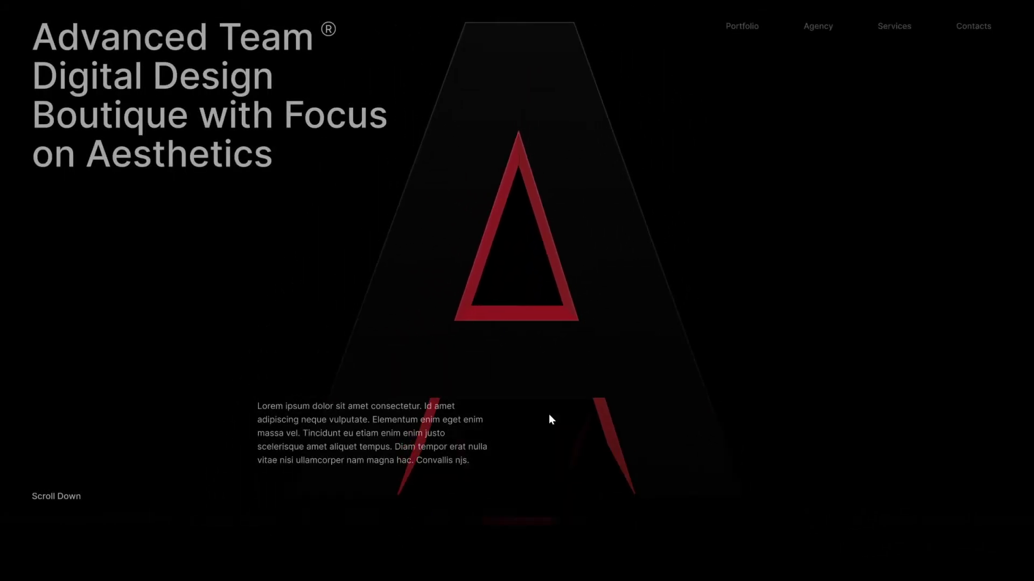
scroll(546, 233, down, 2)
scroll(564, 427, up, 2)
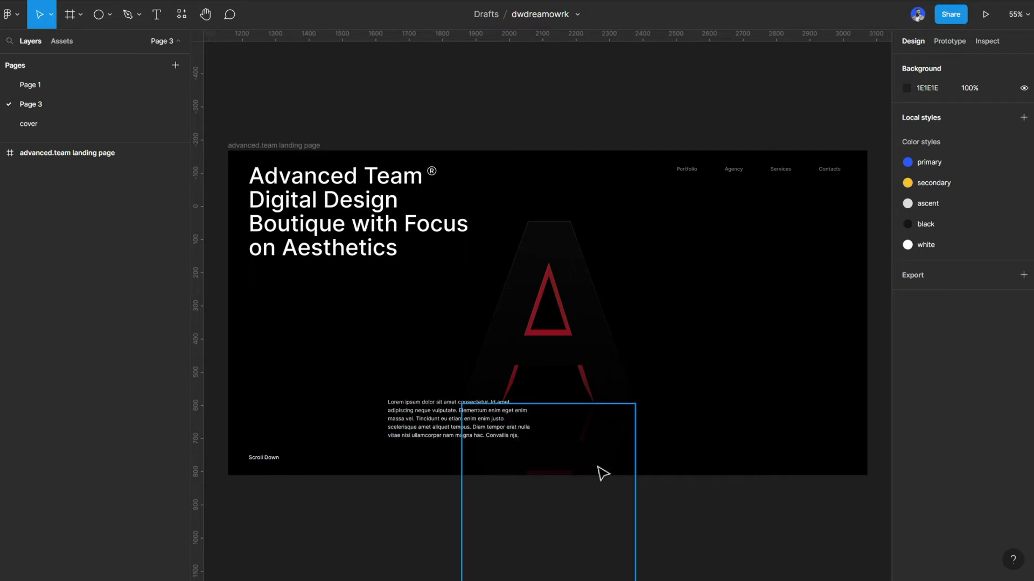
scroll(439, 264, up, 3)
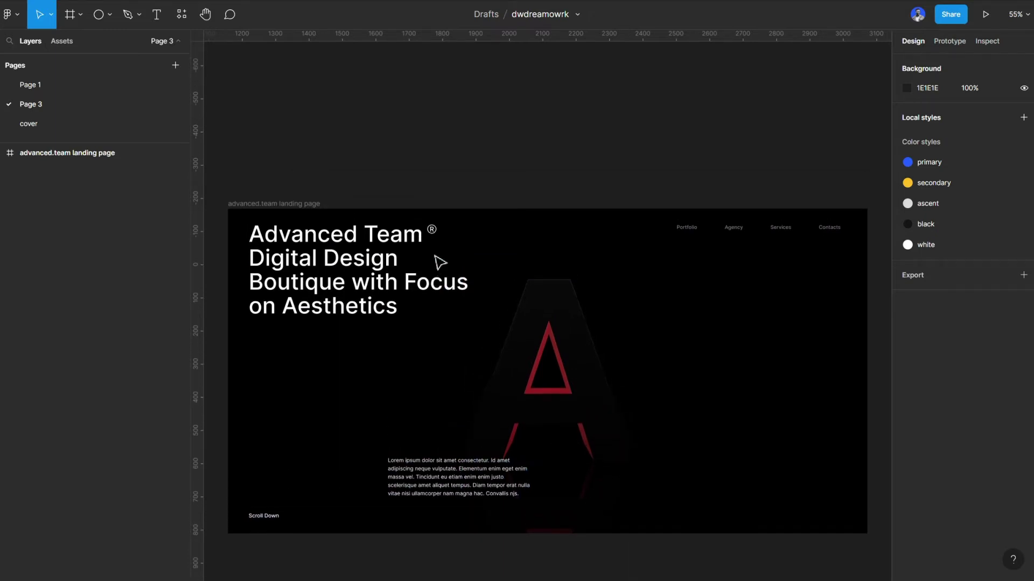
scroll(435, 262, up, 3)
scroll(434, 264, down, 1)
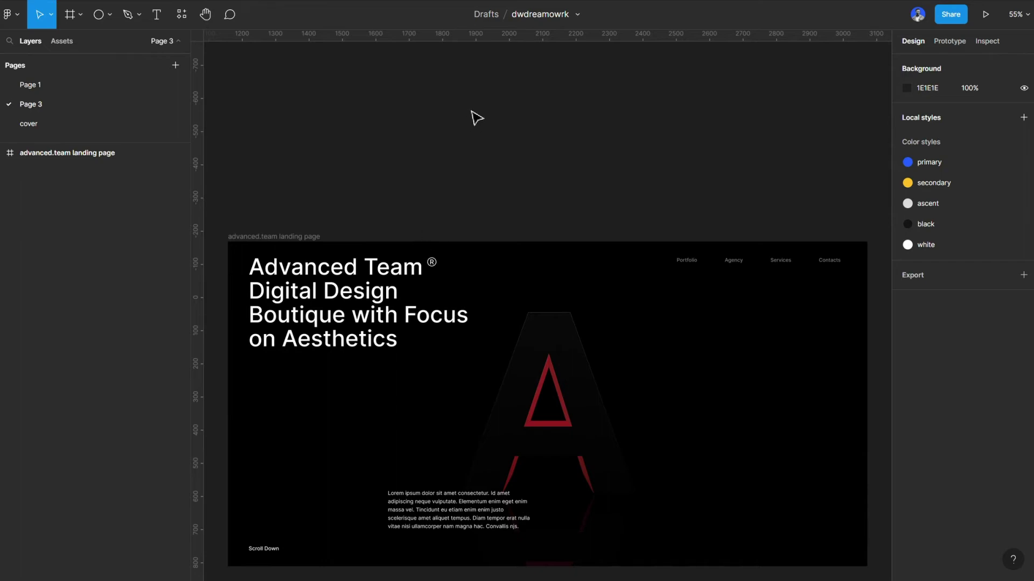
key(ctrl+alt+Return)
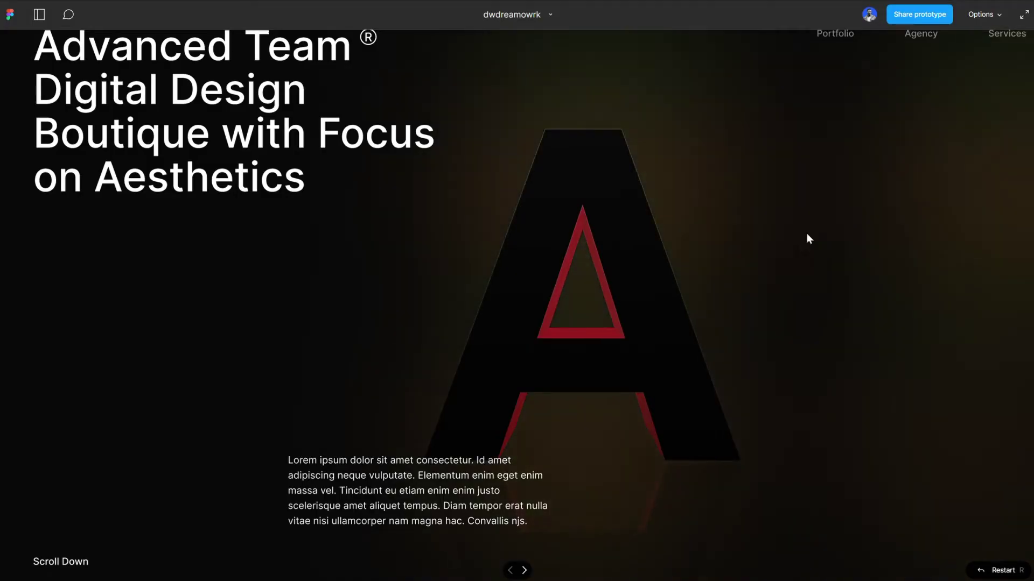
key(ctrl+w)
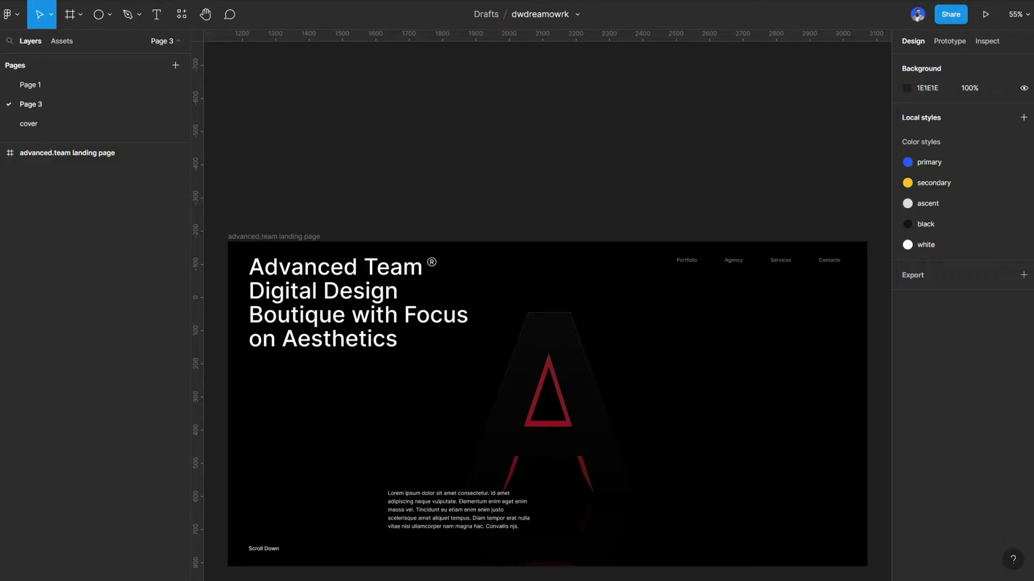
scroll(379, 198, up, 1)
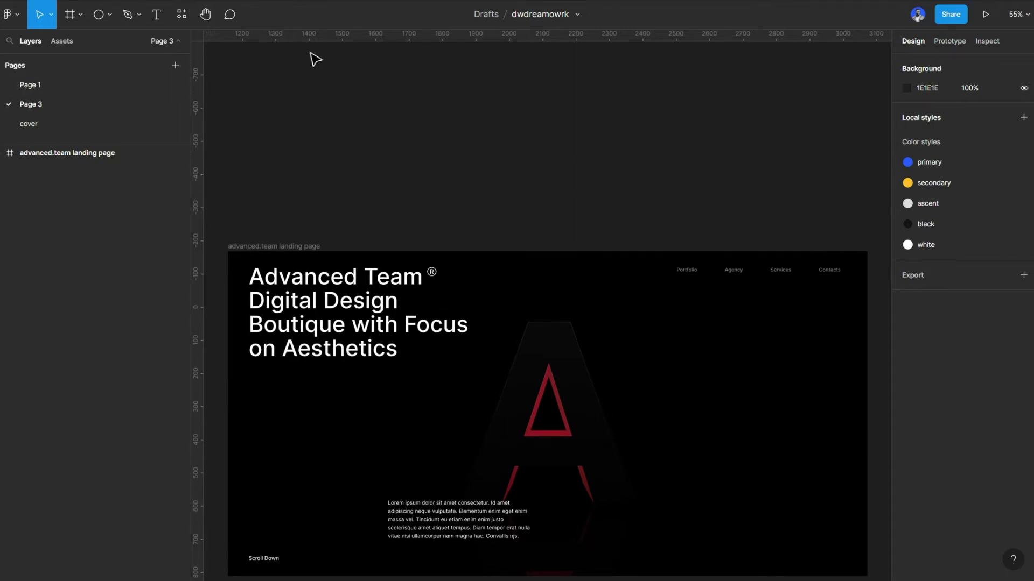
Draw a 456×456 circle above the landing page frame.
click(99, 17)
drag(264, 62, 419, 193)
scroll(434, 206, down, 1)
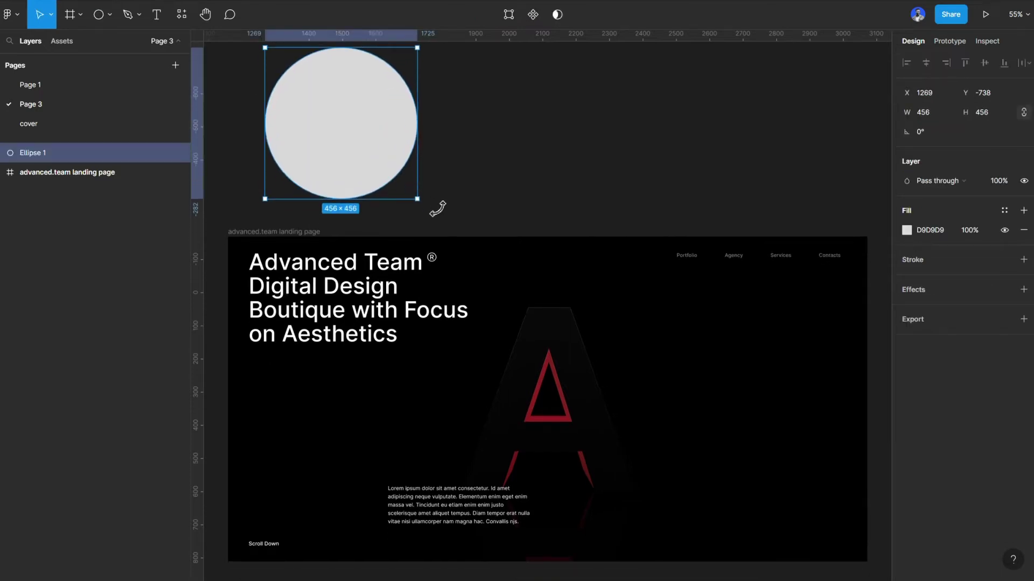
scroll(437, 209, down, 3)
Duplicate the landing page frame 144 px beside the original and delete the right-hand frame's contents.
click(369, 231)
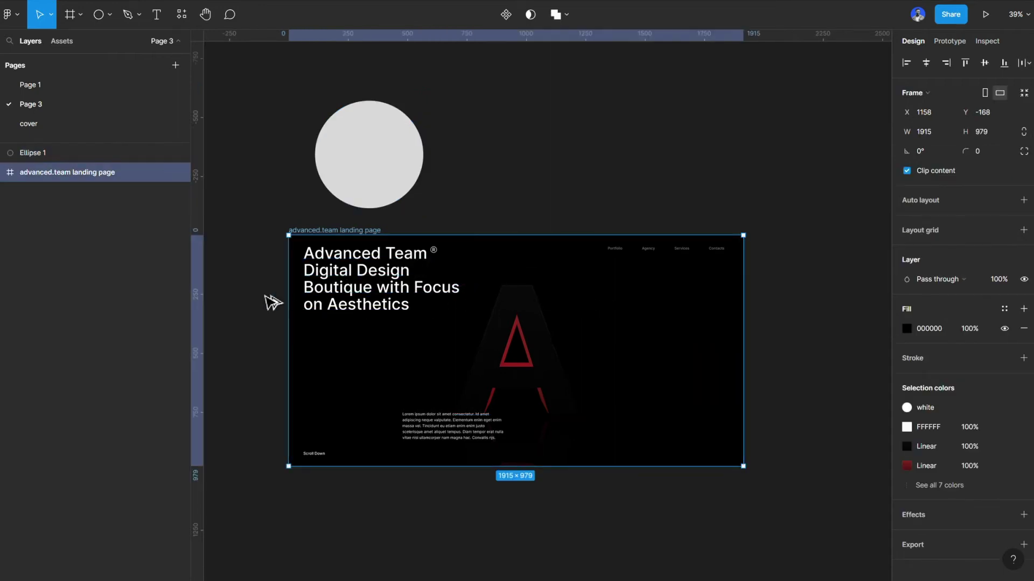
drag(273, 303, 309, 302)
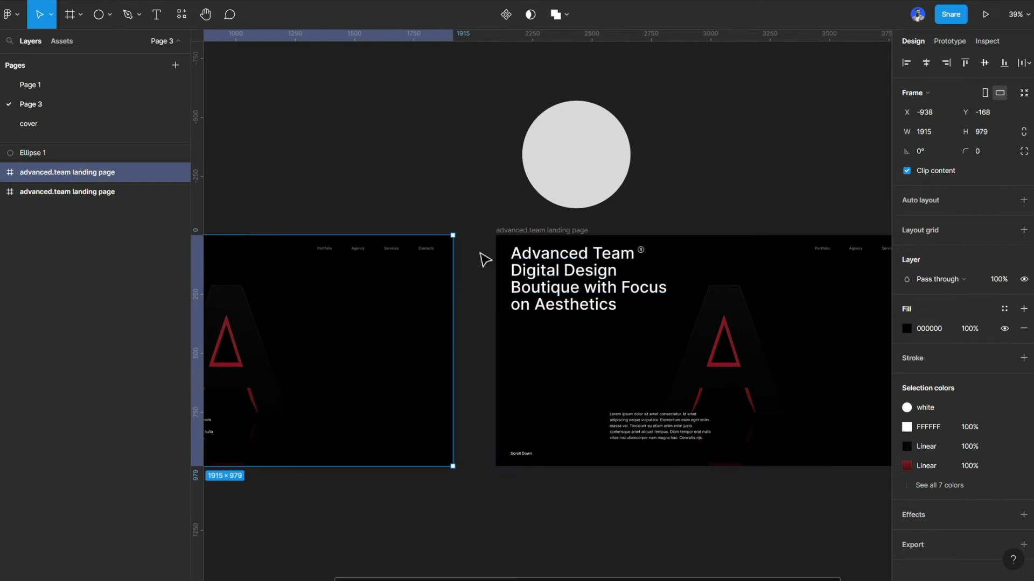
drag(485, 260, 833, 486)
key(Delete)
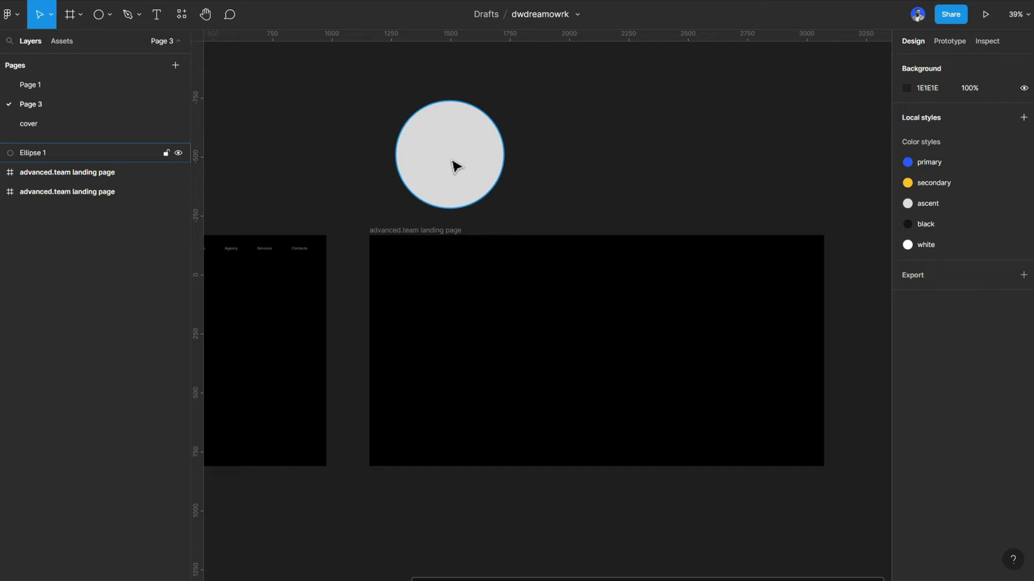
click(456, 166)
scroll(454, 162, up, 5)
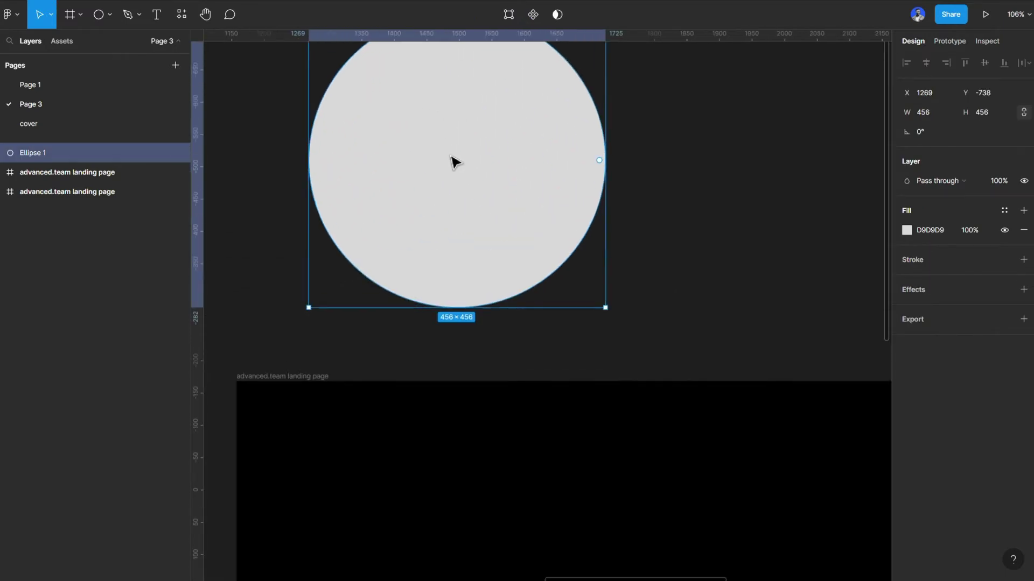
scroll(455, 162, up, 3)
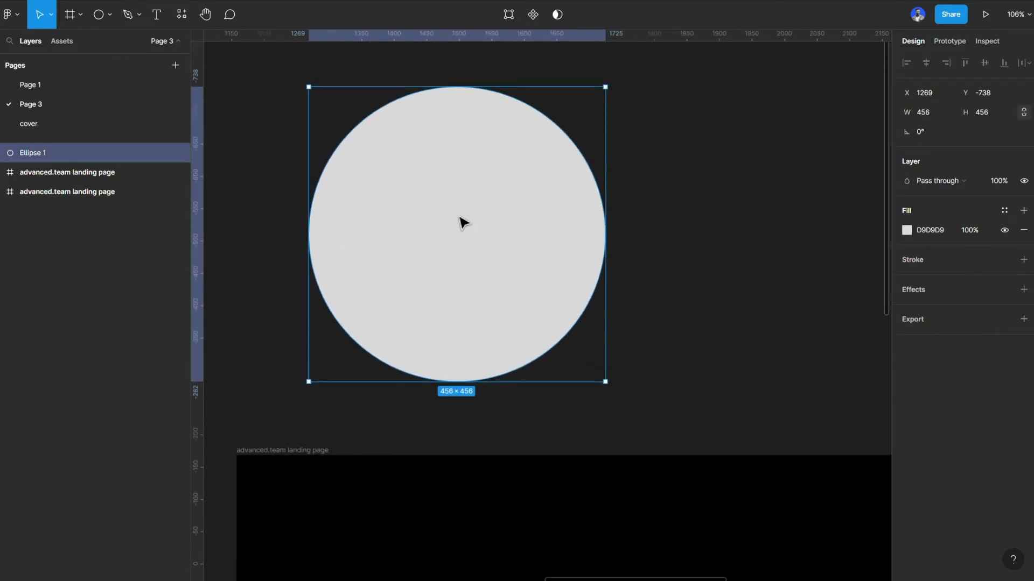
Nudge the circle slightly up-left and change its fill from Solid to Linear gradient.
drag(461, 221, 434, 218)
click(906, 230)
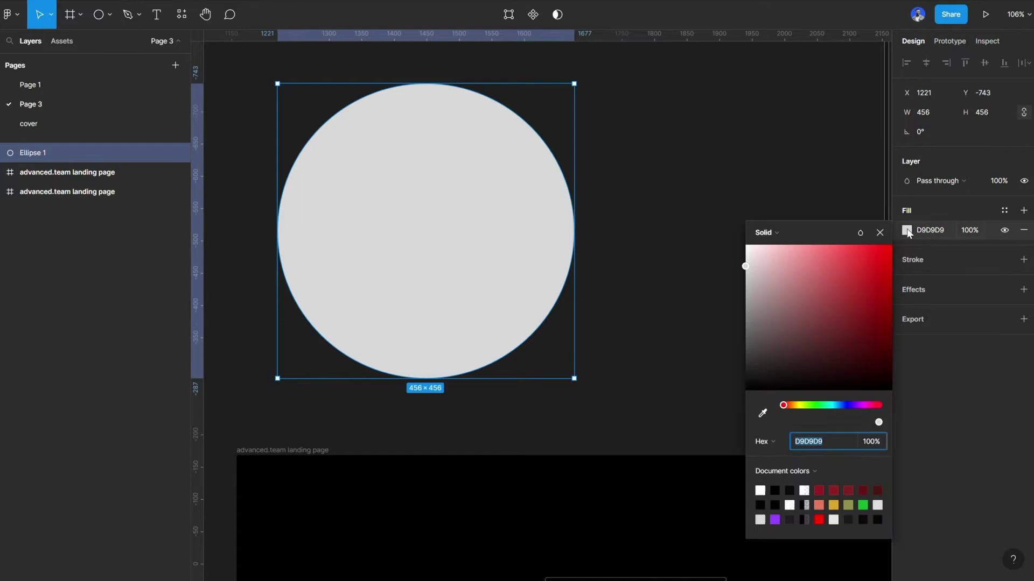
click(790, 232)
click(788, 249)
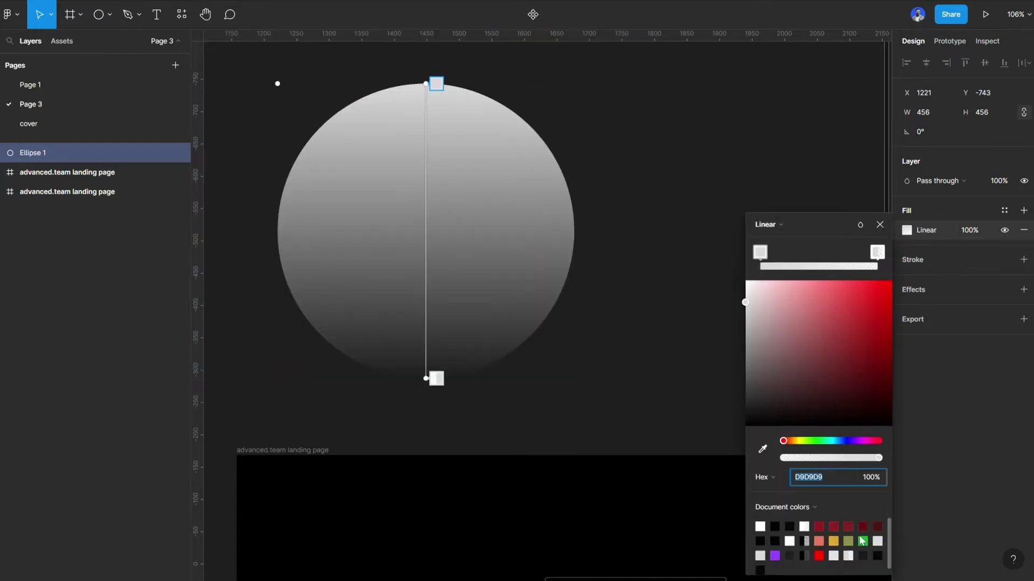
Set gradient stops DDA52F, E87A5C and 13B32F top to bottom, extending the start above the circle.
click(833, 541)
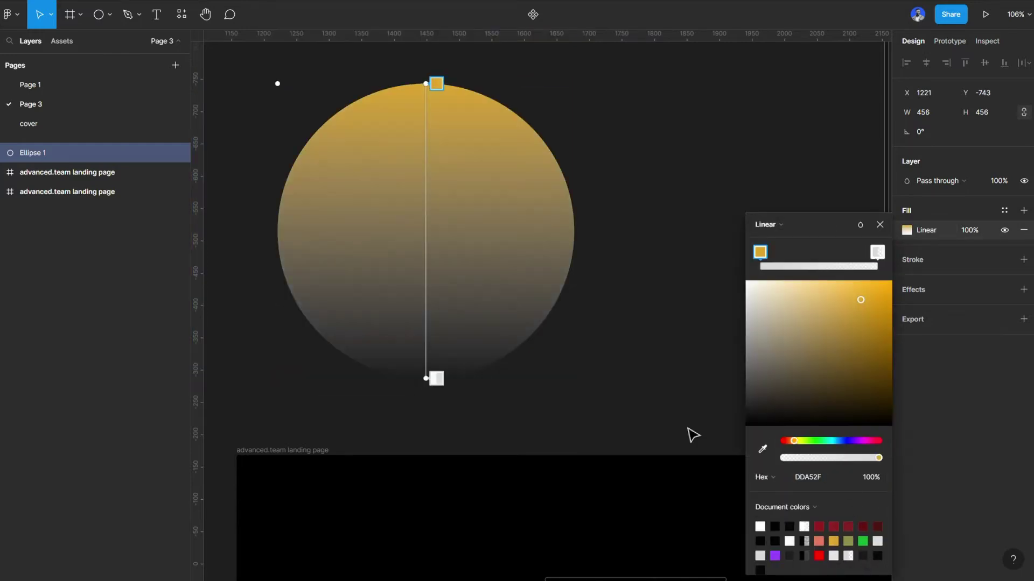
click(426, 234)
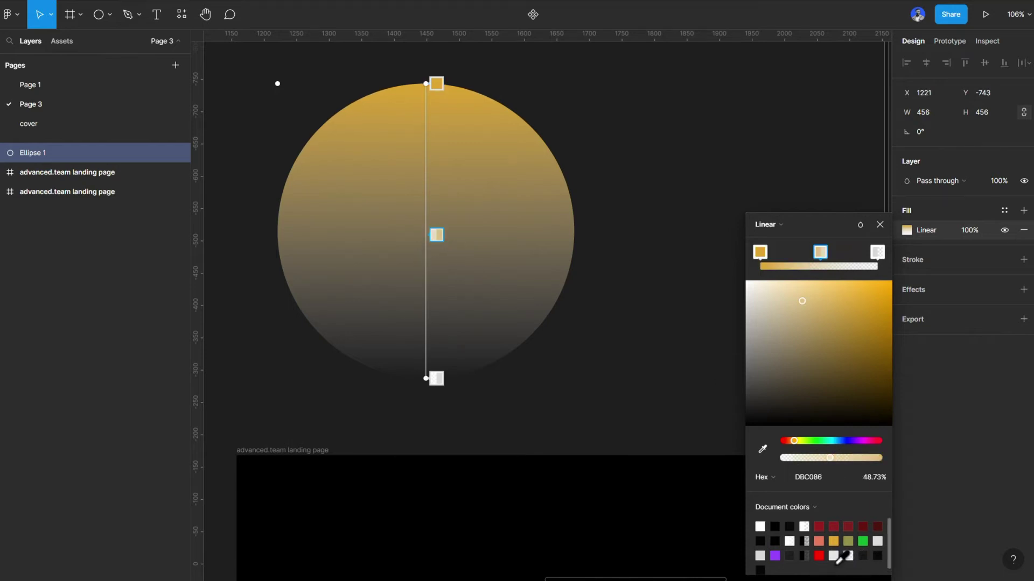
click(819, 541)
click(436, 379)
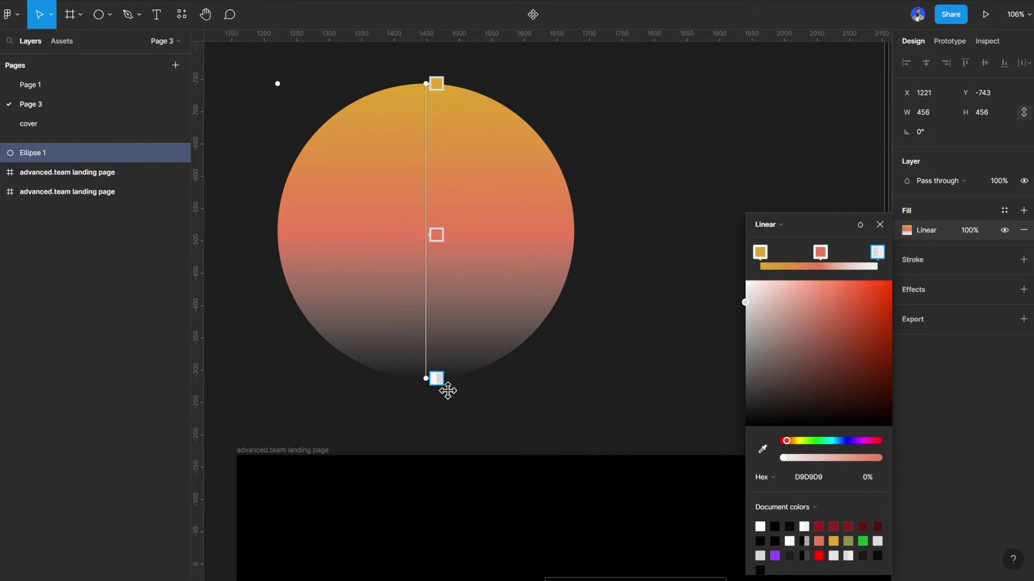
click(863, 541)
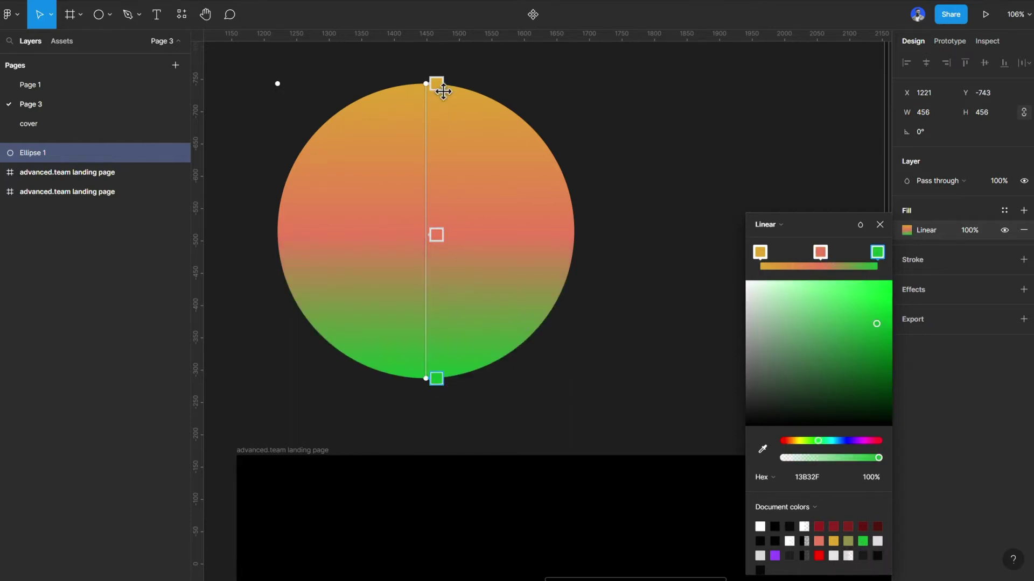
drag(442, 92, 443, 74)
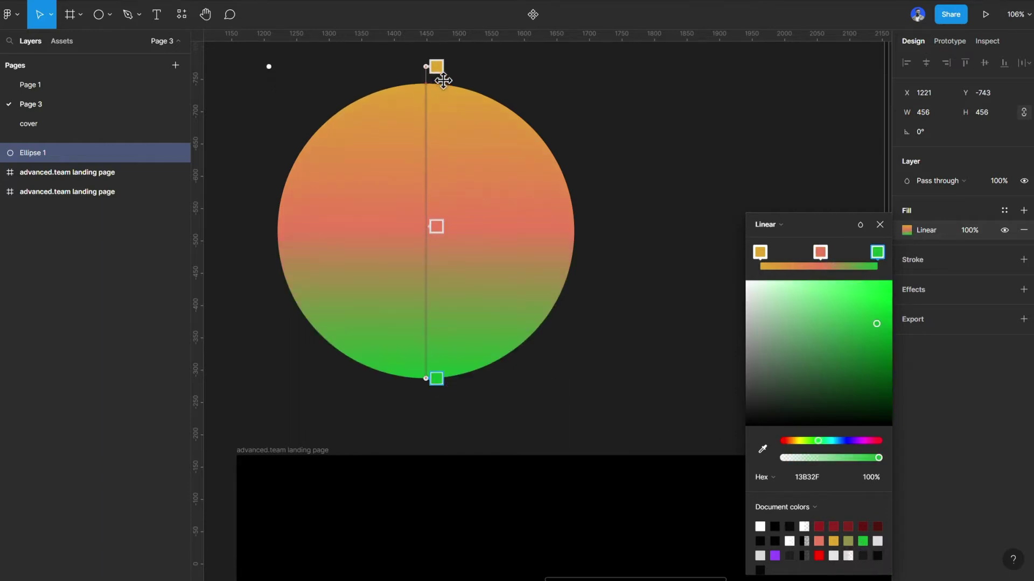
click(881, 223)
scroll(583, 220, down, 3)
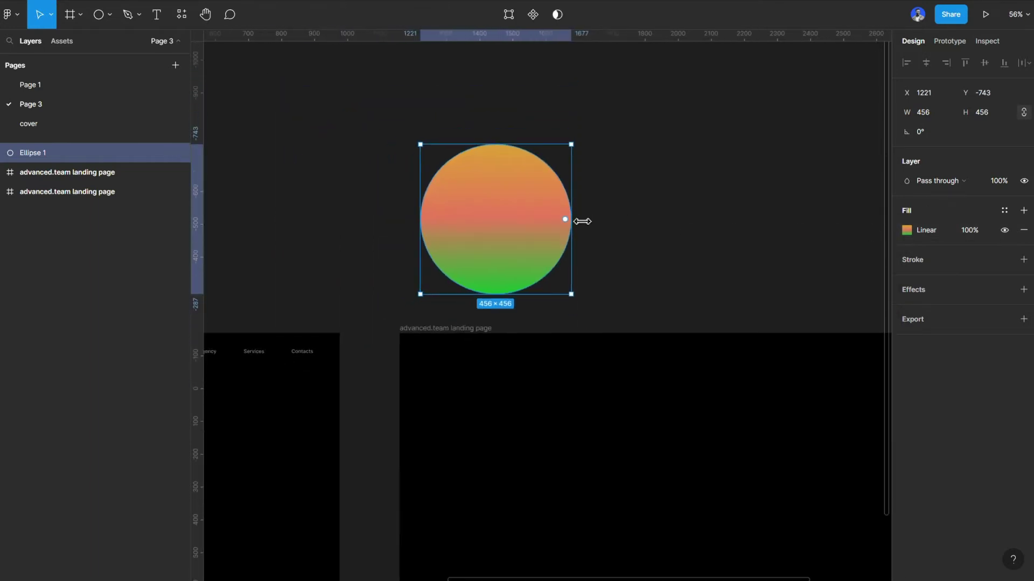
scroll(571, 219, right, 5)
Add a Layer blur effect with blur 85 to the gradient circle.
scroll(455, 224, up, 1)
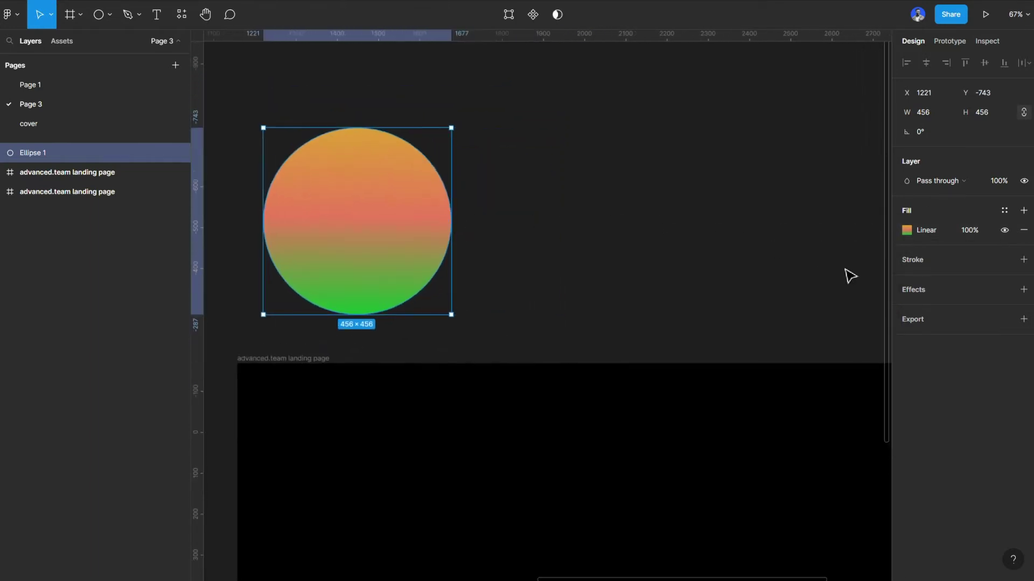
click(954, 295)
click(953, 309)
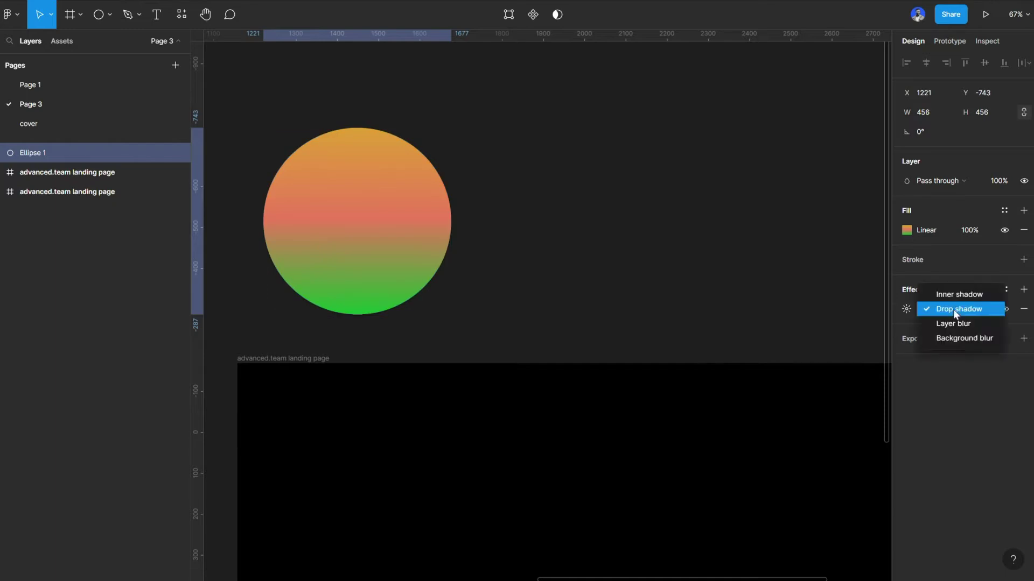
click(957, 323)
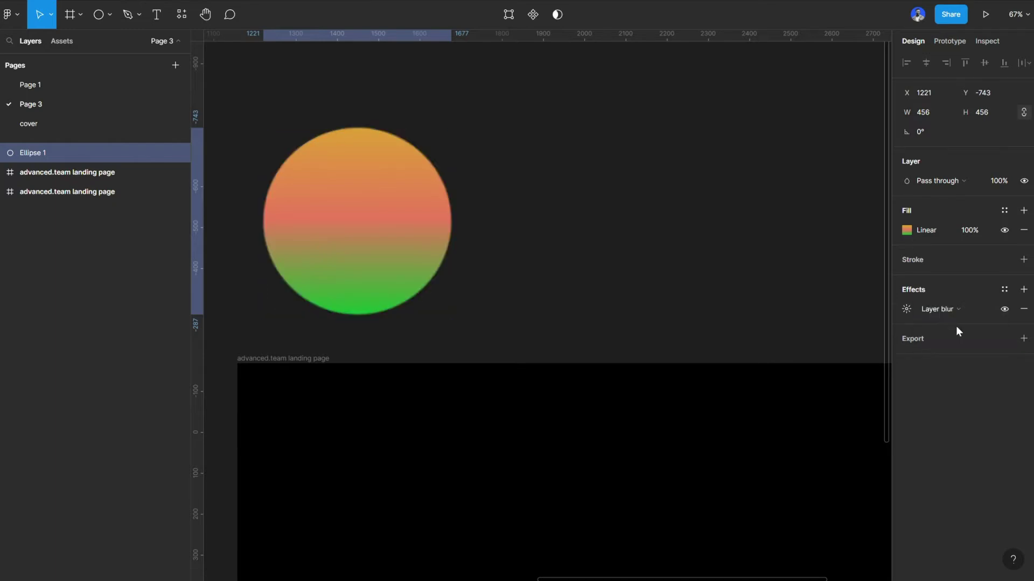
click(906, 310)
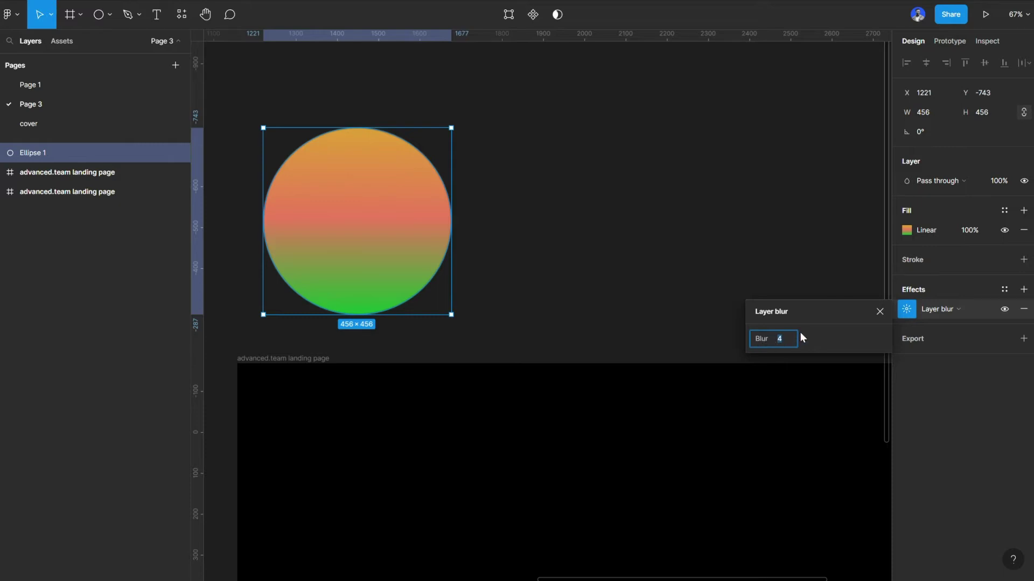
text(85)
key(Return)
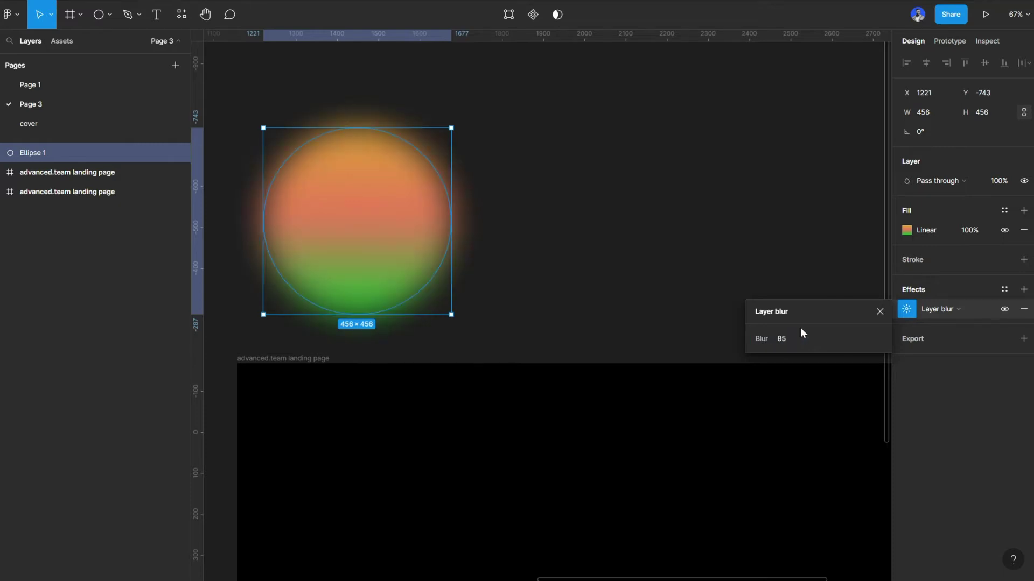
click(581, 238)
click(337, 210)
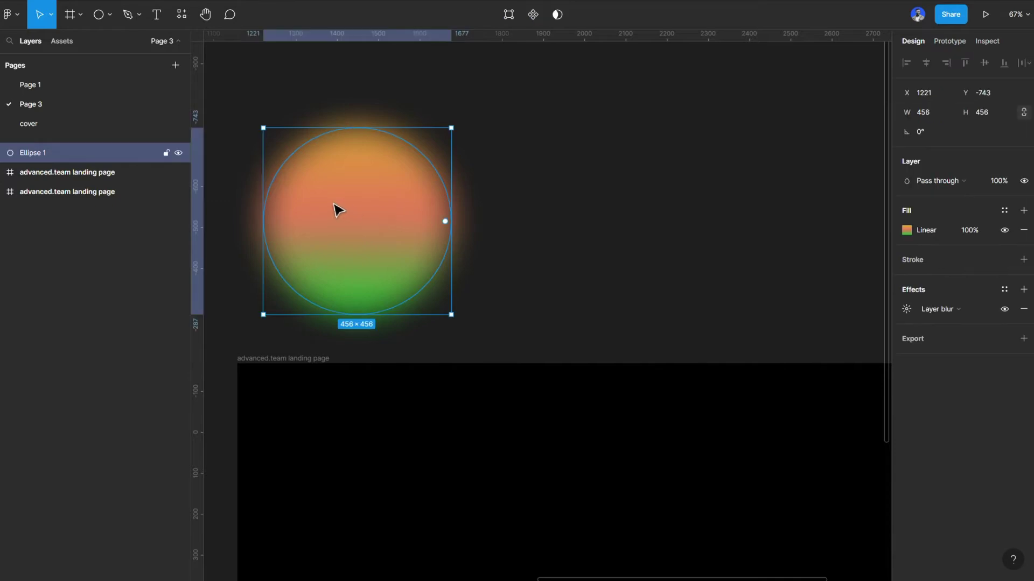
Duplicate the blurred circle to the right and hide the copy's layer blur and fill.
drag(300, 212, 565, 201)
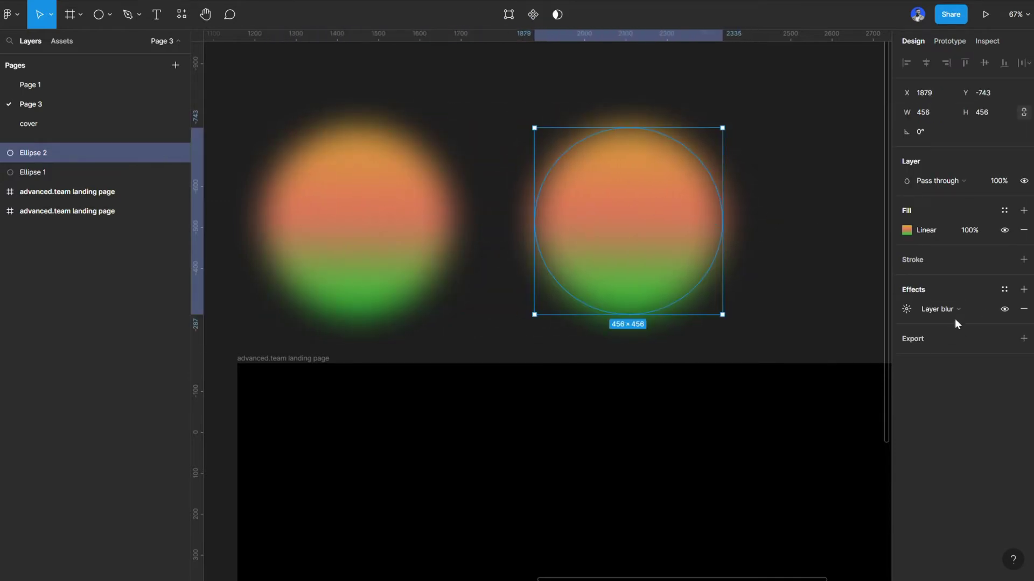
click(1004, 310)
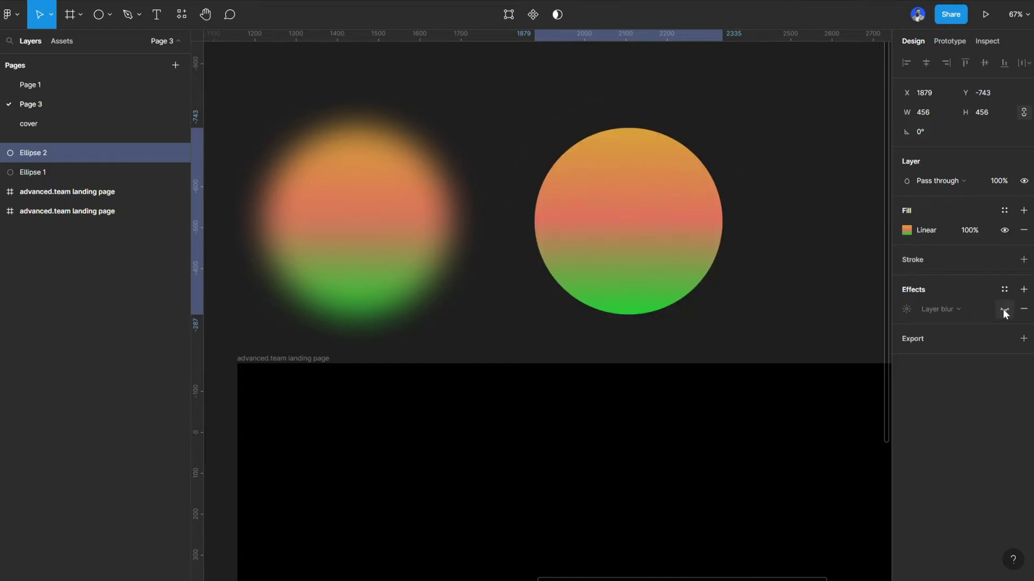
click(1004, 230)
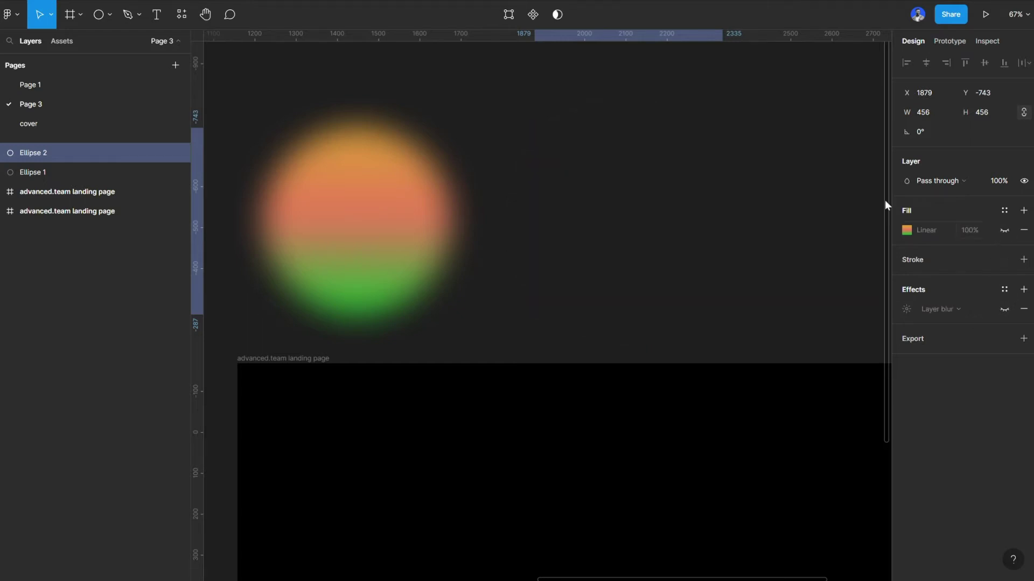
Combine both ellipses into a component set with two variants.
shift+click(401, 197)
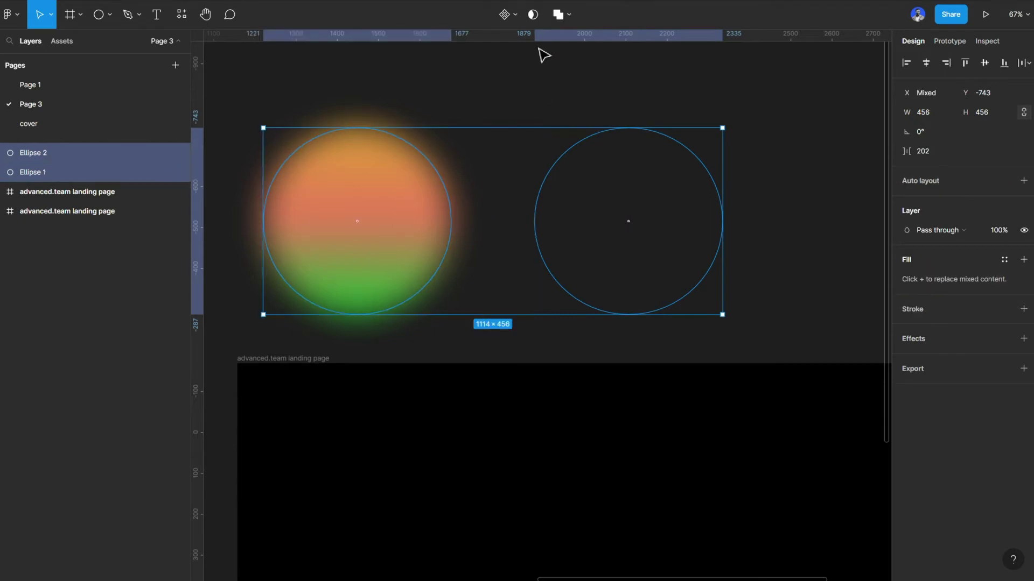
click(516, 19)
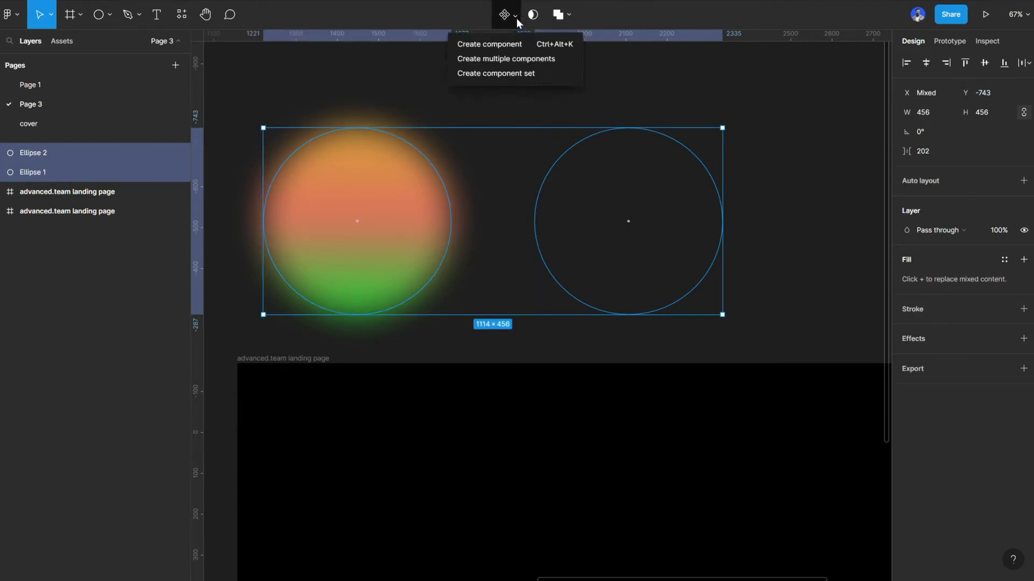
click(505, 73)
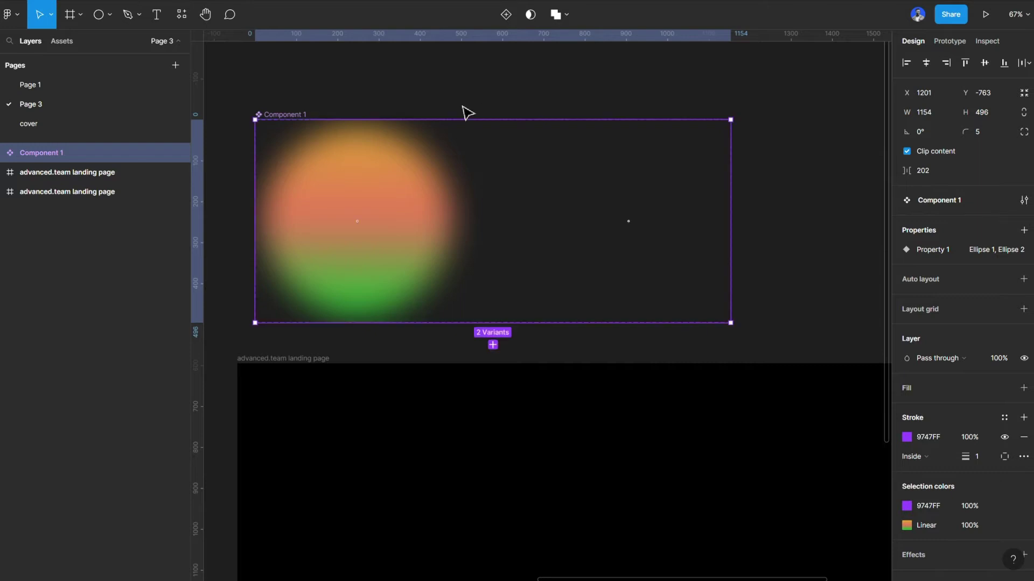
Connect Ellipse 2 to Ellipse 1 with a Mouse enter trigger and Smart animate transition.
click(654, 196)
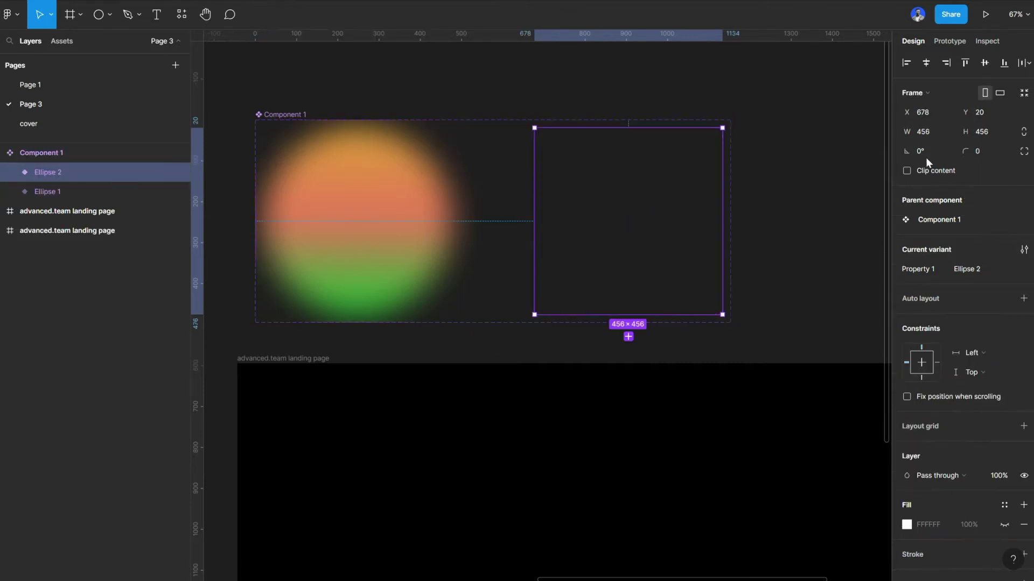
click(948, 42)
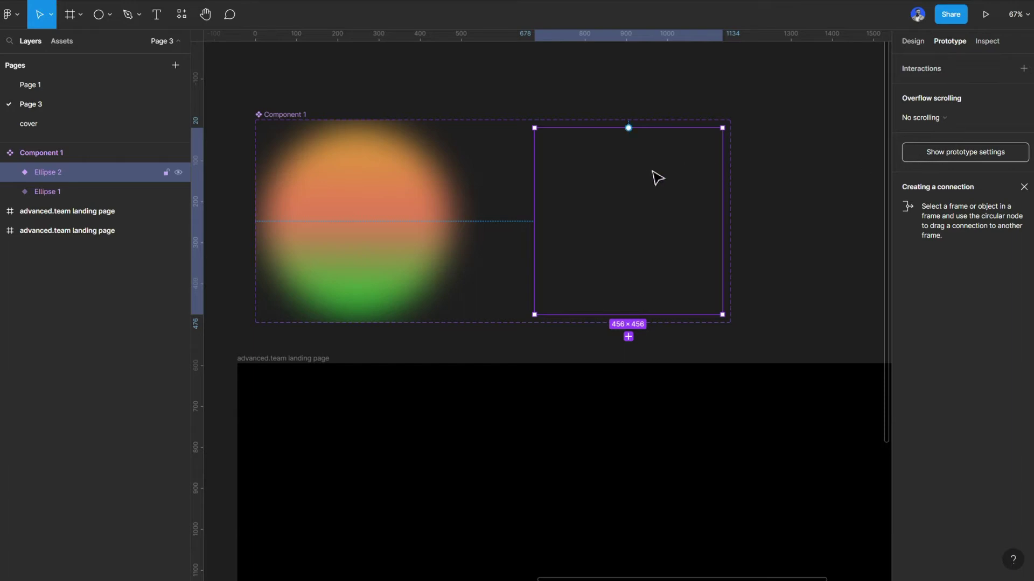
mouse_move(538, 234)
drag(534, 220, 408, 231)
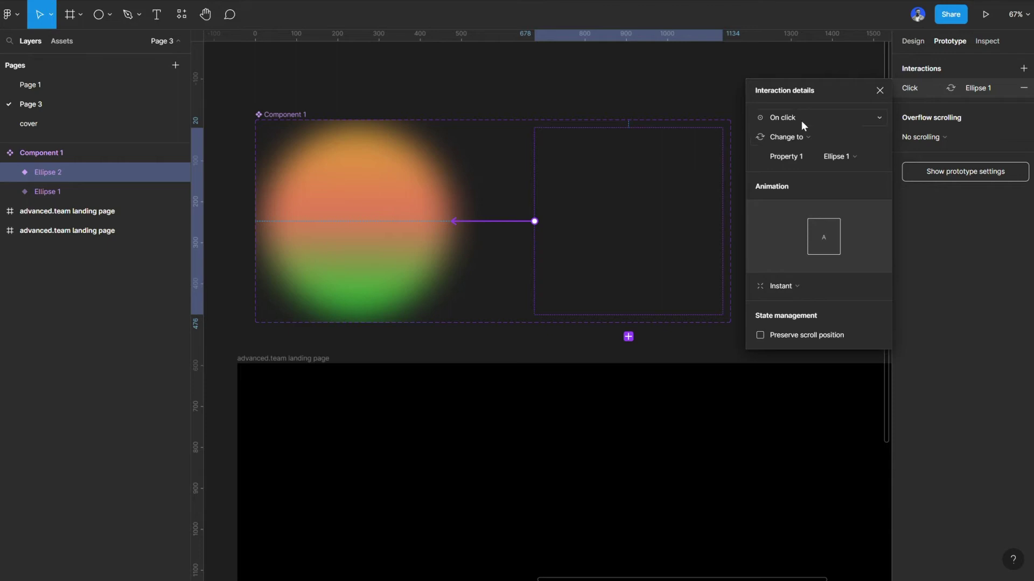
click(802, 121)
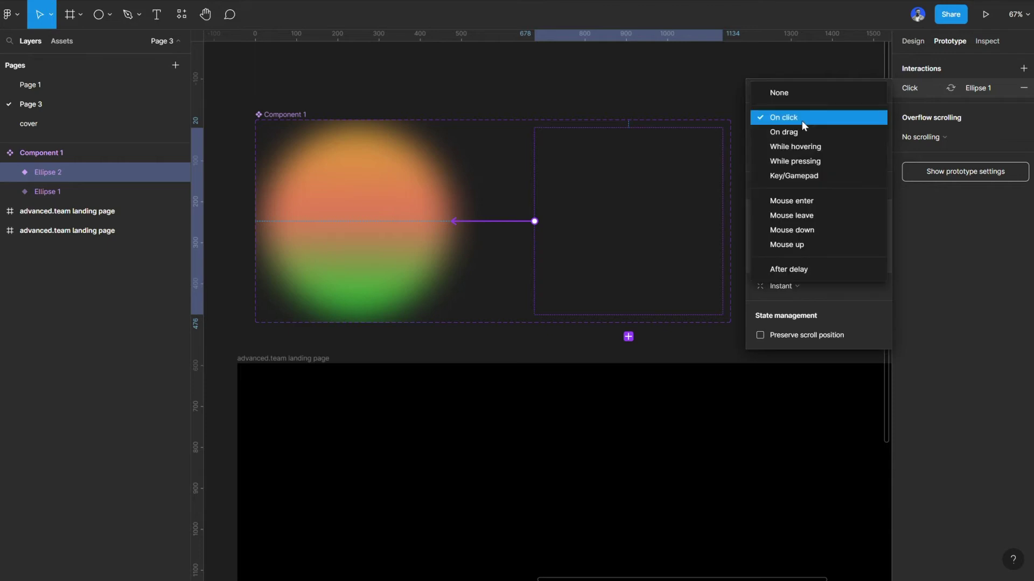
click(812, 205)
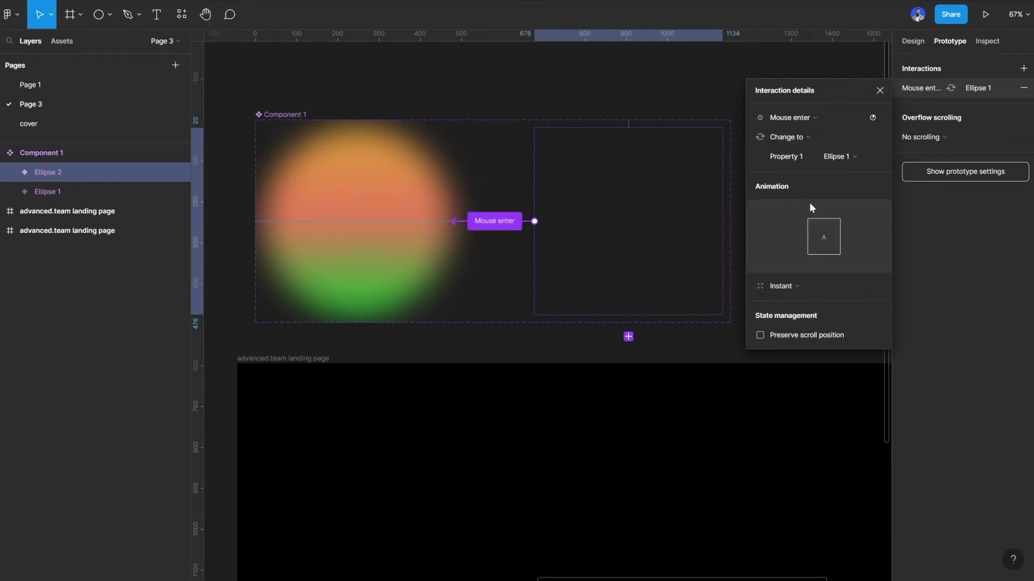
click(799, 283)
click(807, 315)
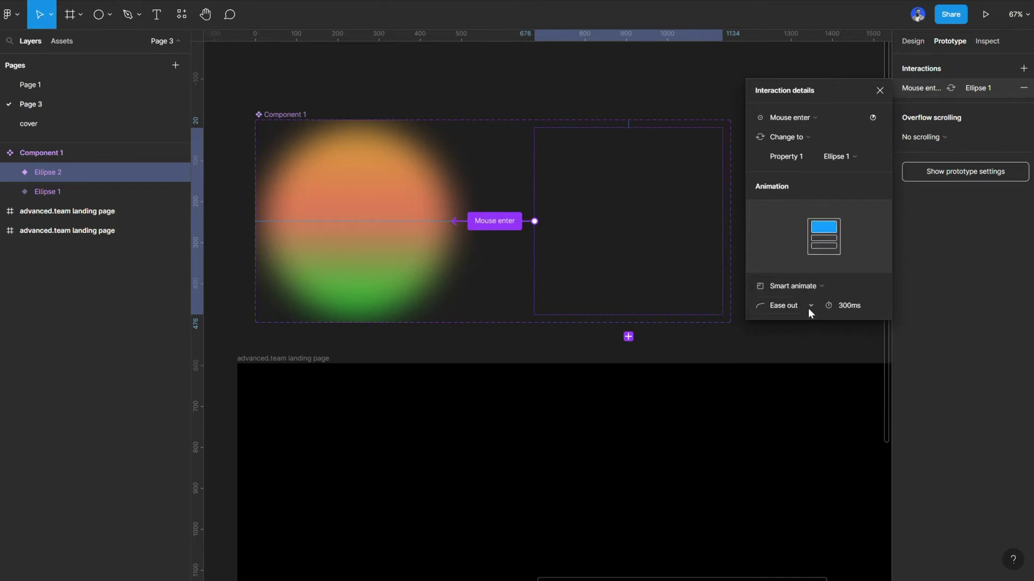
Link Ellipse 1 back to Ellipse 2 on Mouse leave with a 1300ms smart-animate duration.
click(409, 190)
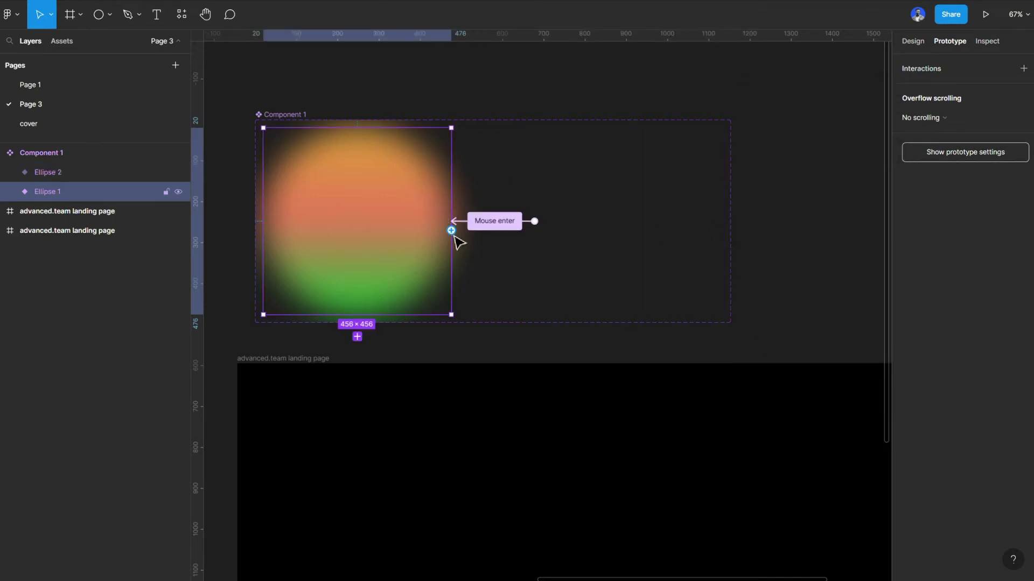
drag(452, 231, 552, 248)
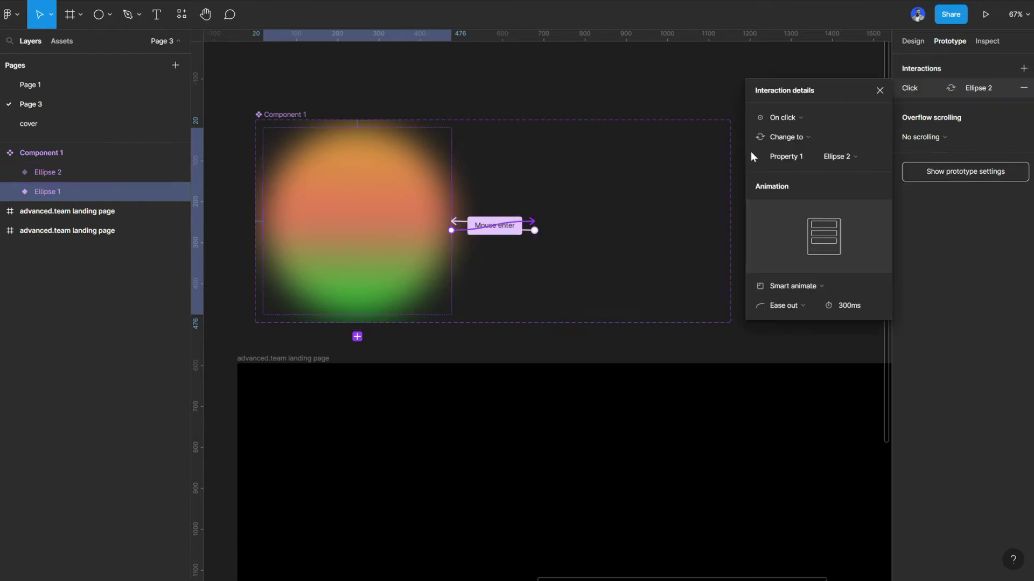
click(796, 117)
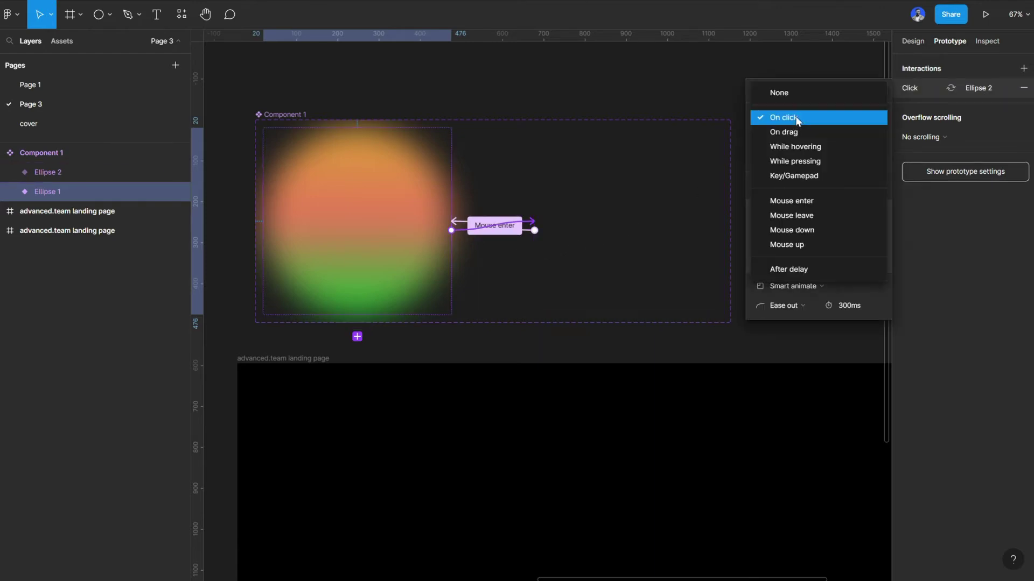
click(806, 217)
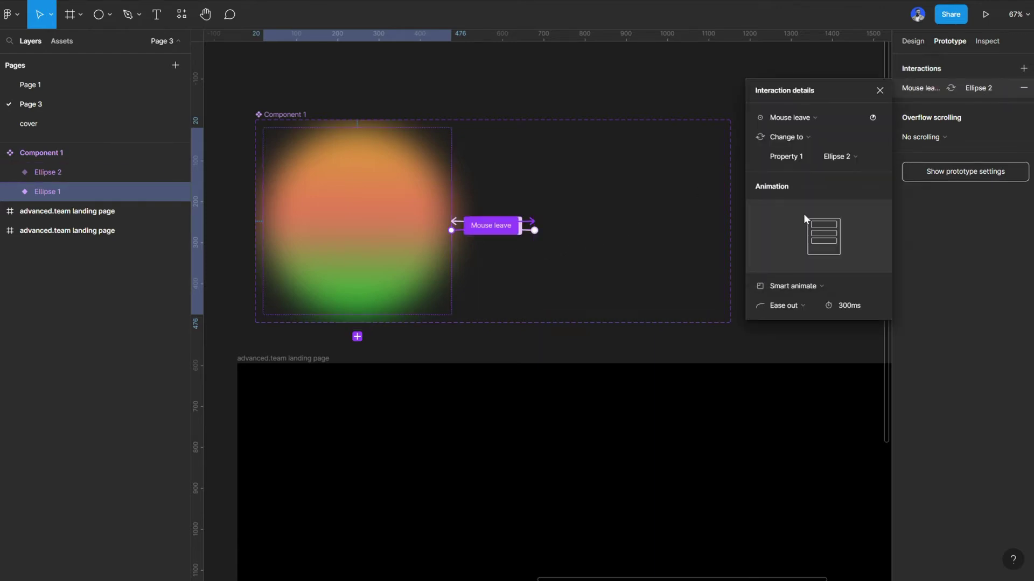
click(843, 306)
key(Return)
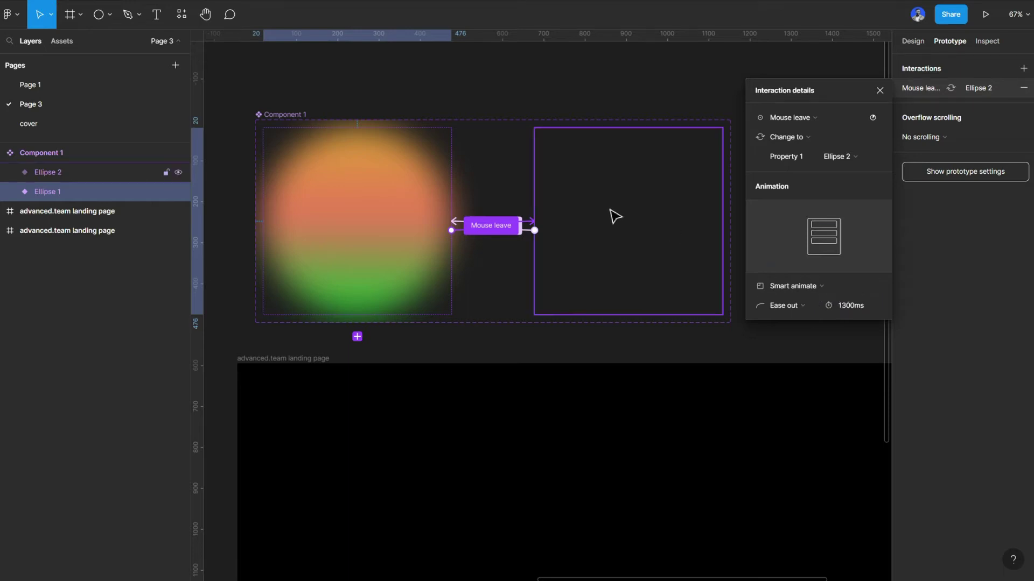
Lengthen Ellipse 2's Mouse enter transition to 1300ms.
click(615, 216)
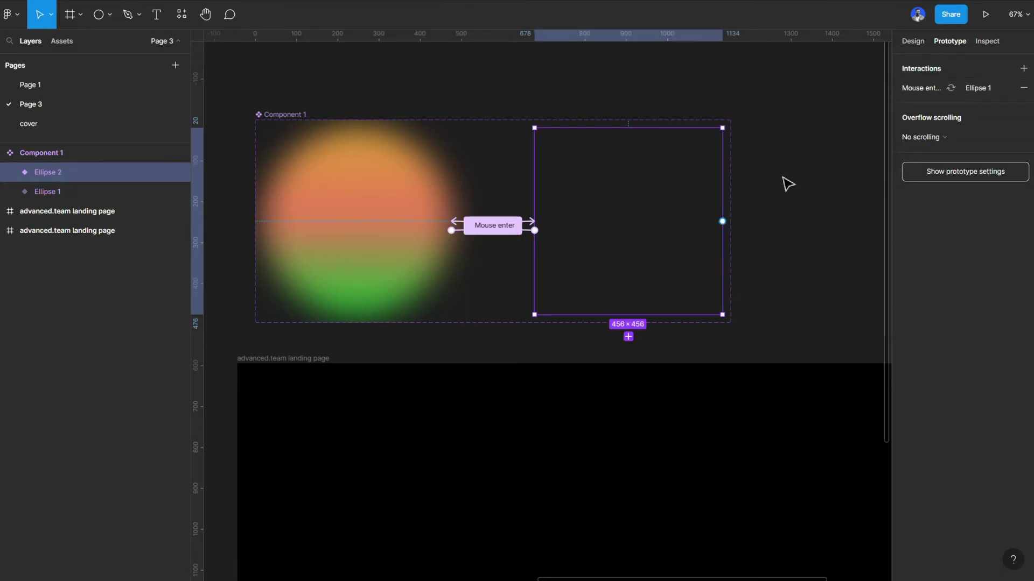
click(535, 233)
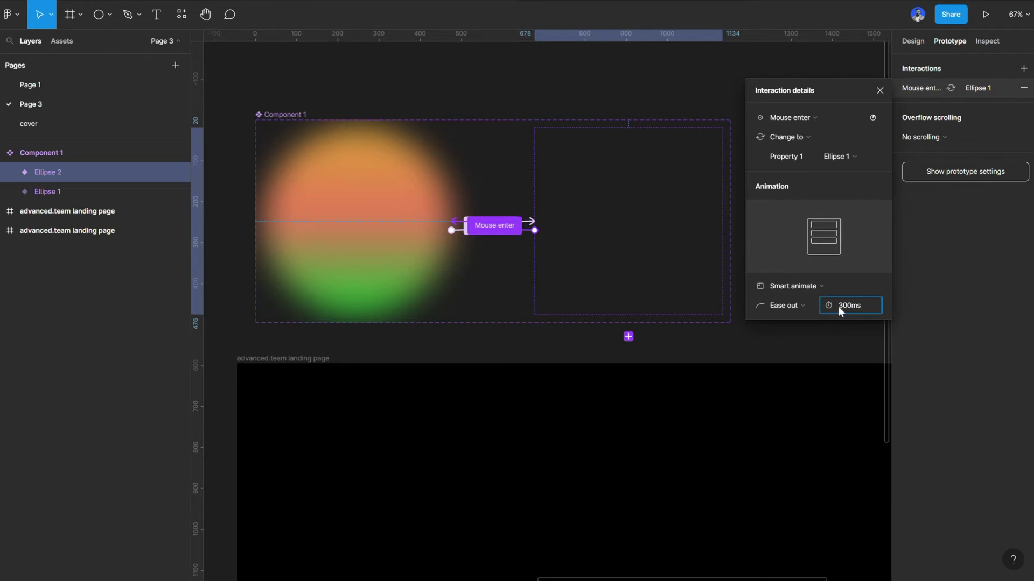
drag(838, 306, 843, 306)
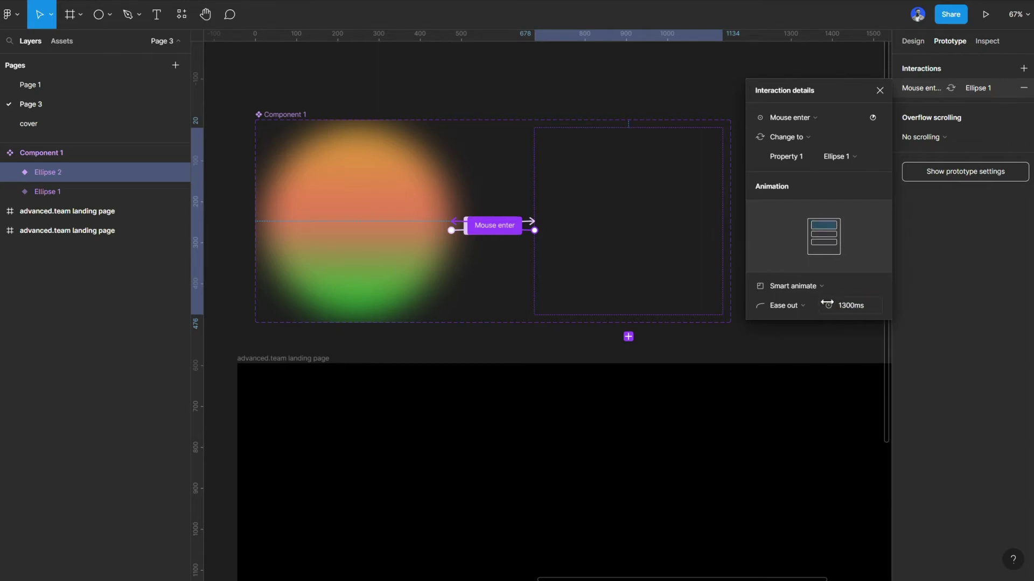
click(880, 91)
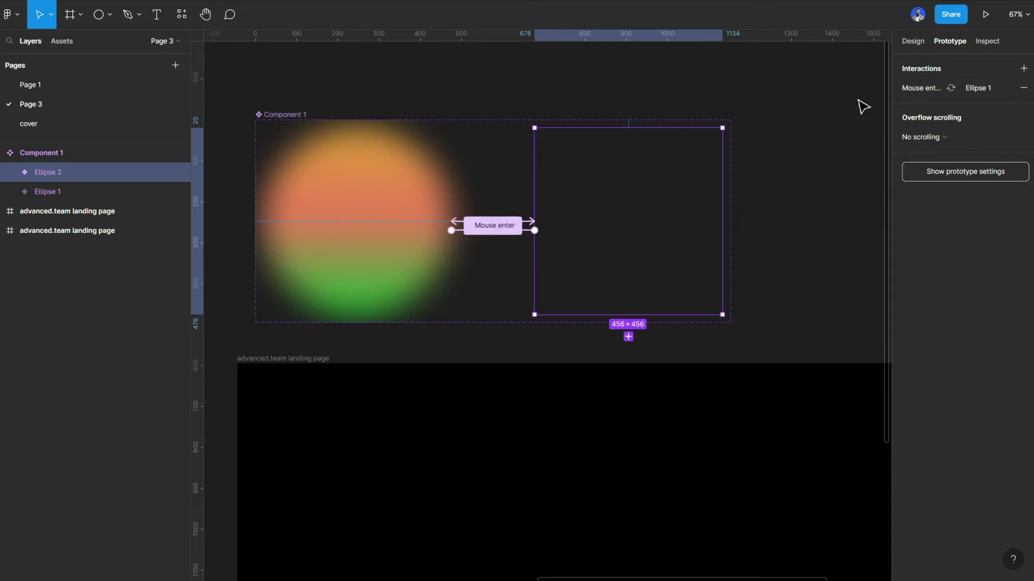
Move the Component 1 set slightly up and left.
click(603, 105)
scroll(562, 253, down, 5)
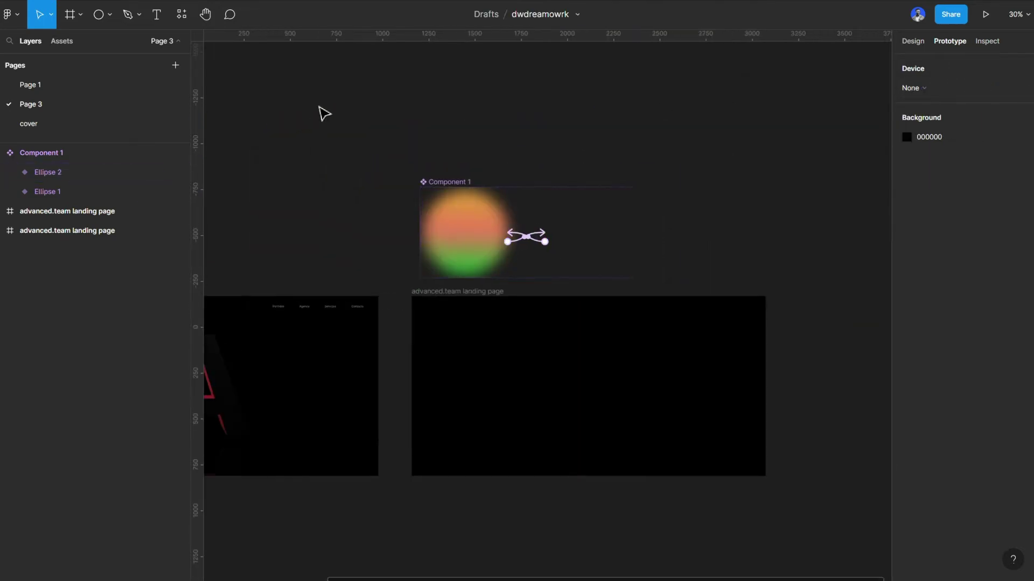
click(912, 41)
scroll(522, 313, up, 2)
scroll(520, 308, down, 3)
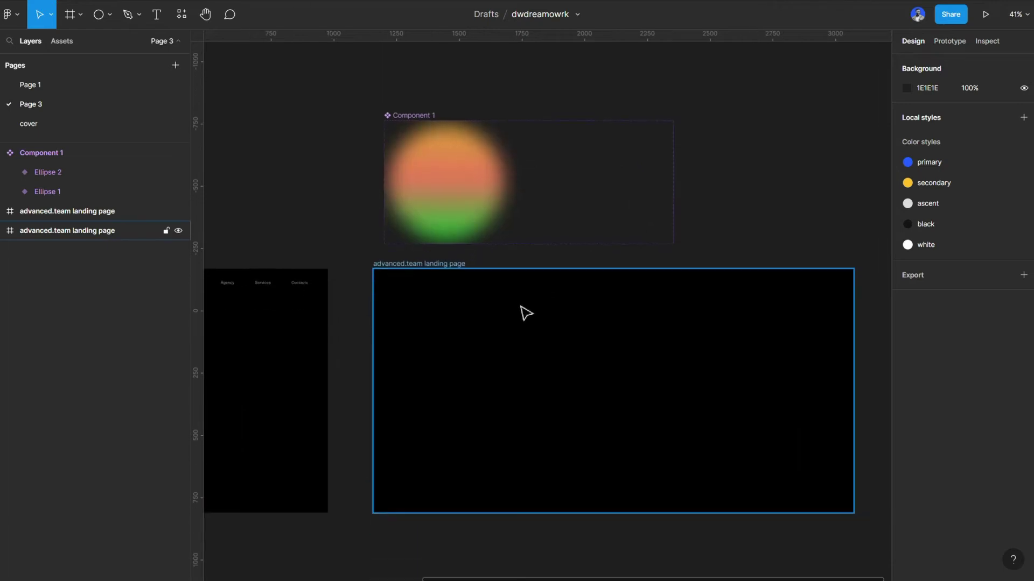
scroll(522, 308, down, 1)
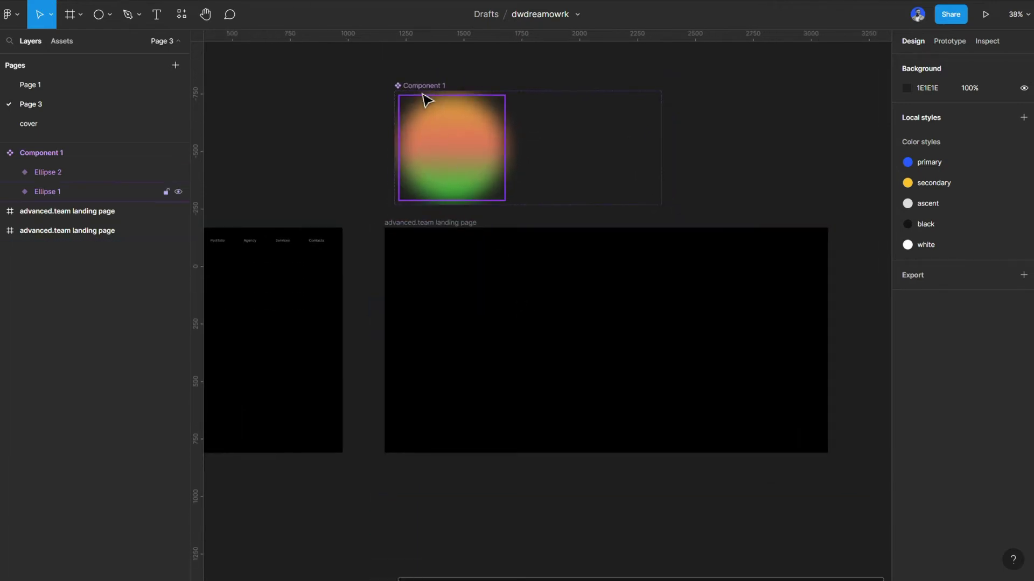
click(439, 120)
drag(438, 120, 446, 144)
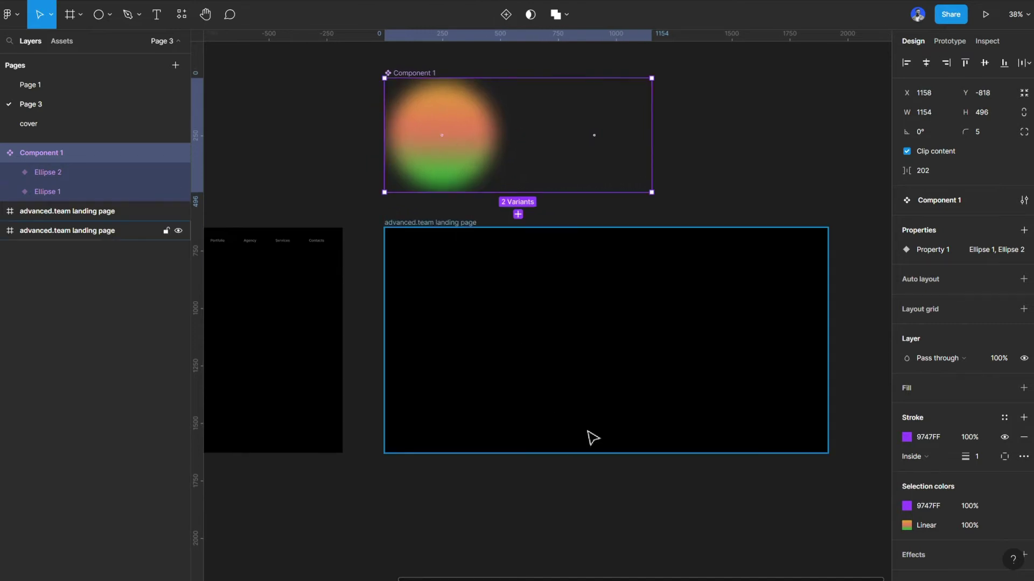
Rename the variants' Property 1 values to 'fill color' and 'empty state'.
click(456, 158)
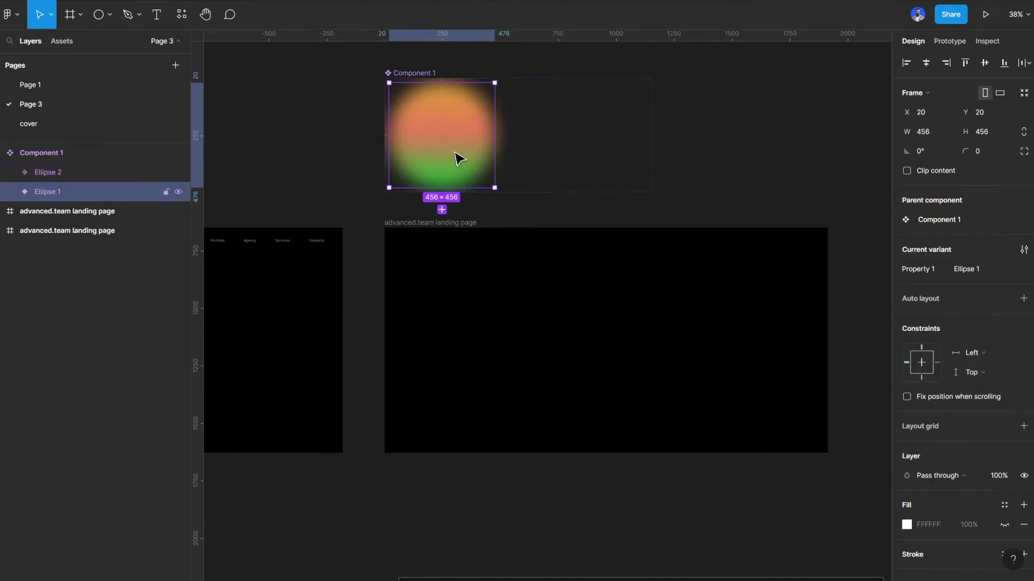
click(974, 270)
text(or)
key(Return)
click(608, 143)
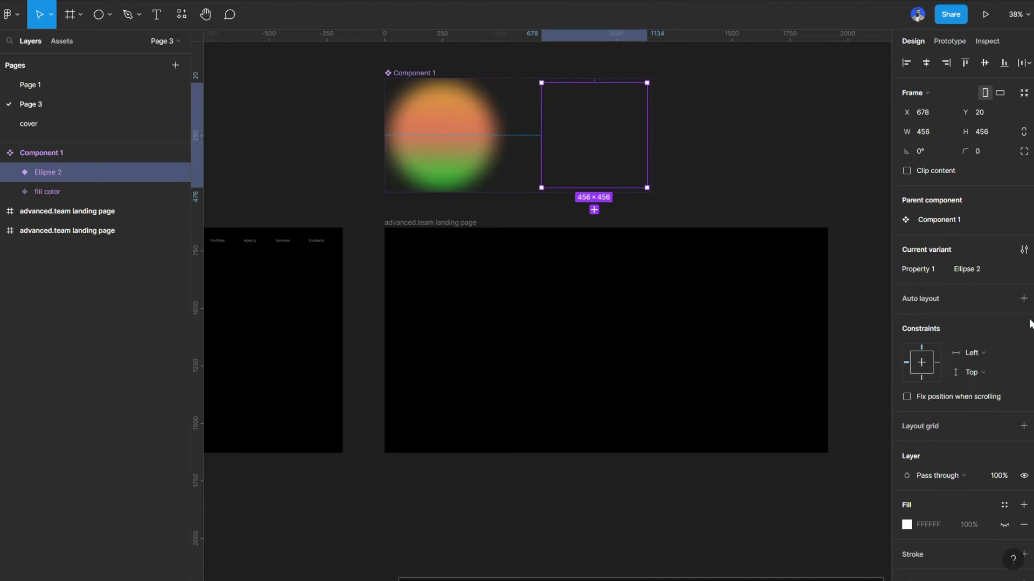
click(984, 269)
text(empty state)
key(Return)
Place a Component 1 instance from local components into the empty landing page frame.
click(322, 111)
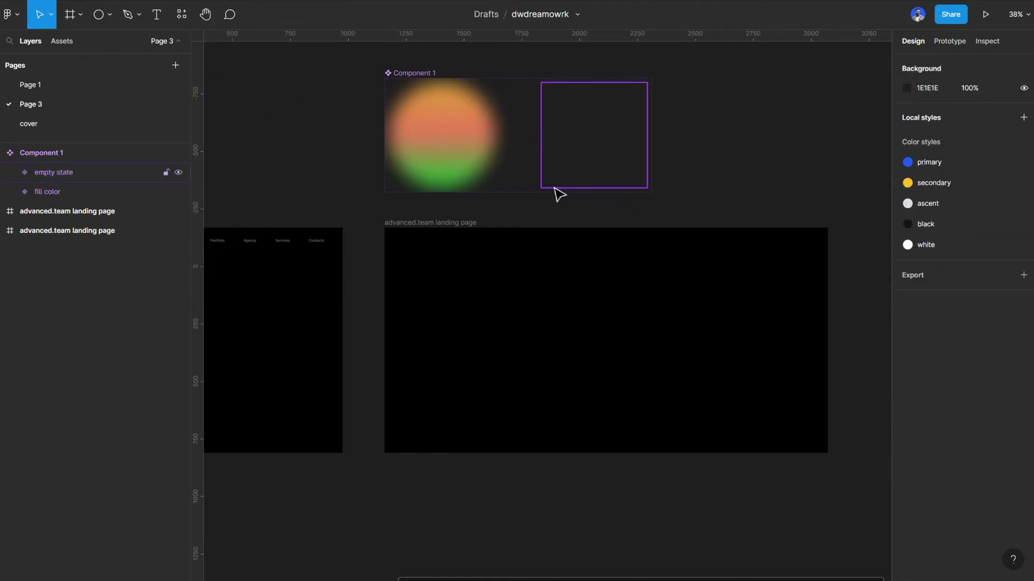
click(63, 41)
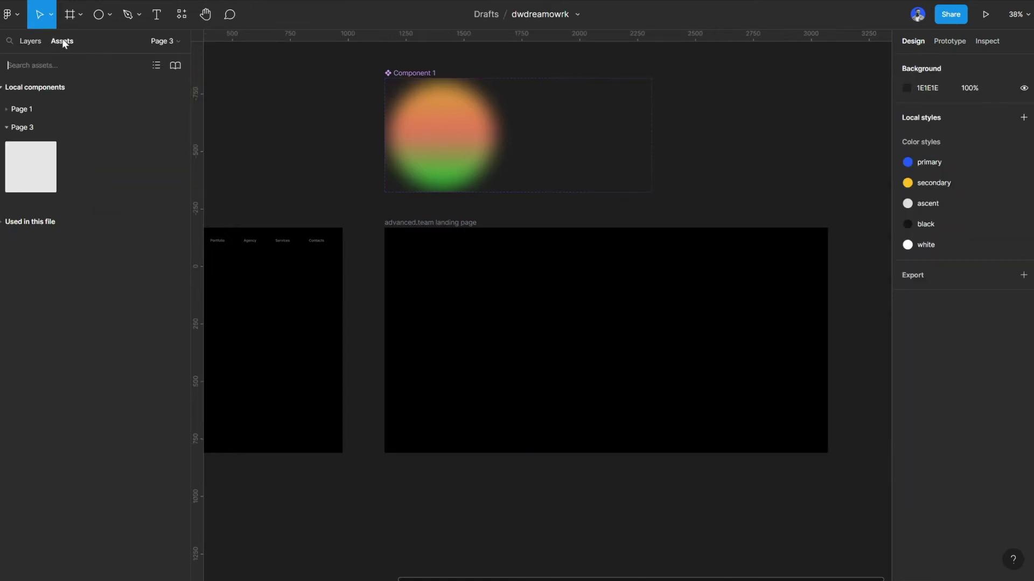
drag(33, 177, 455, 303)
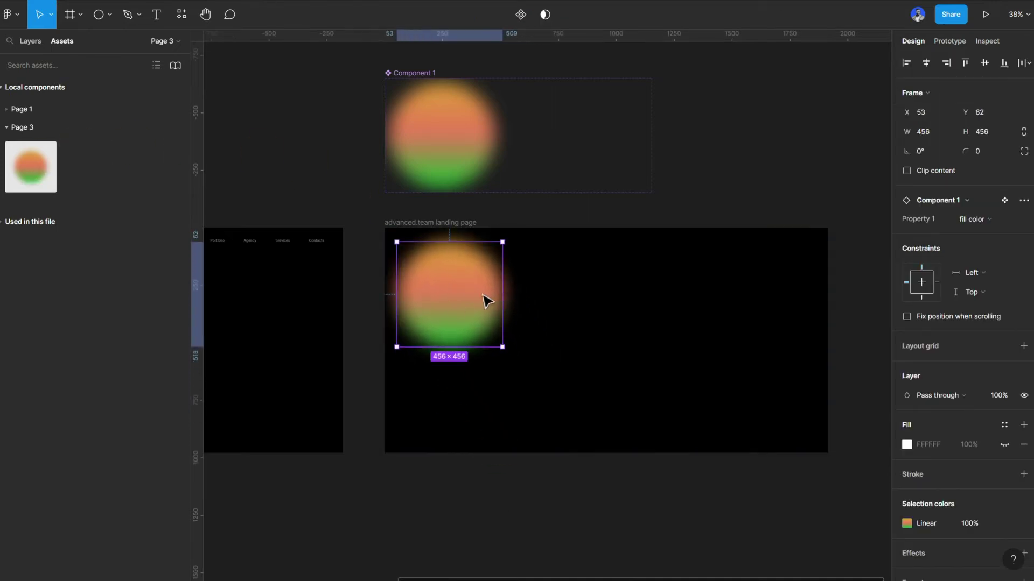
Set the instance's Property 1 from 'fill color' to 'empty state'.
scroll(495, 316, up, 3)
scroll(500, 318, right, 5)
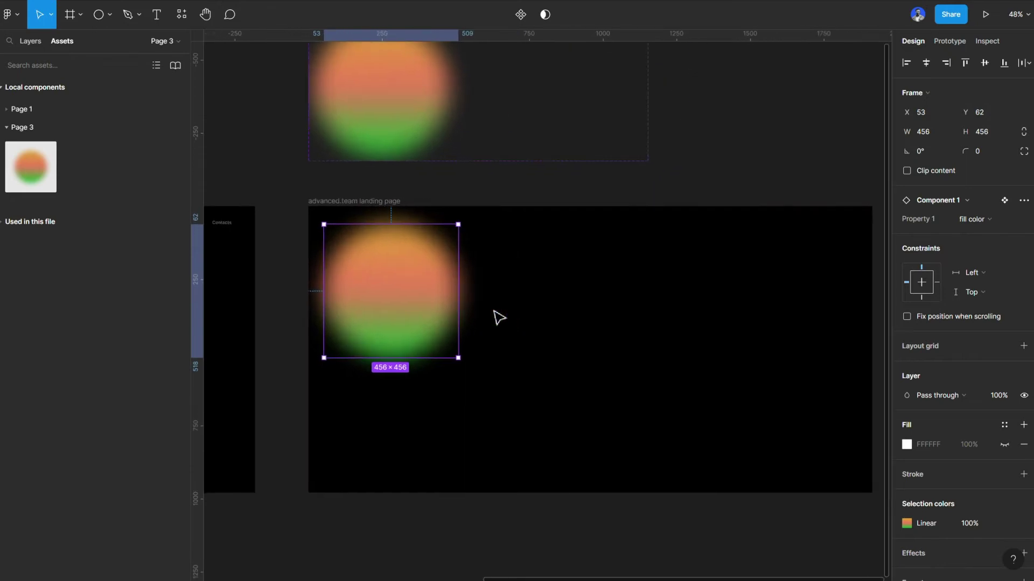
scroll(500, 317, up, 1)
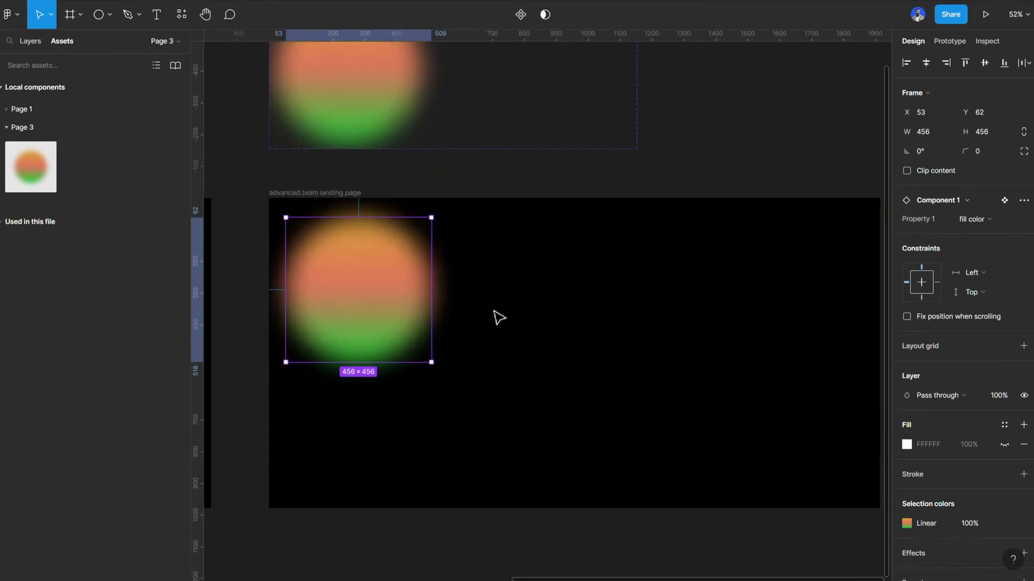
scroll(500, 318, right, 2)
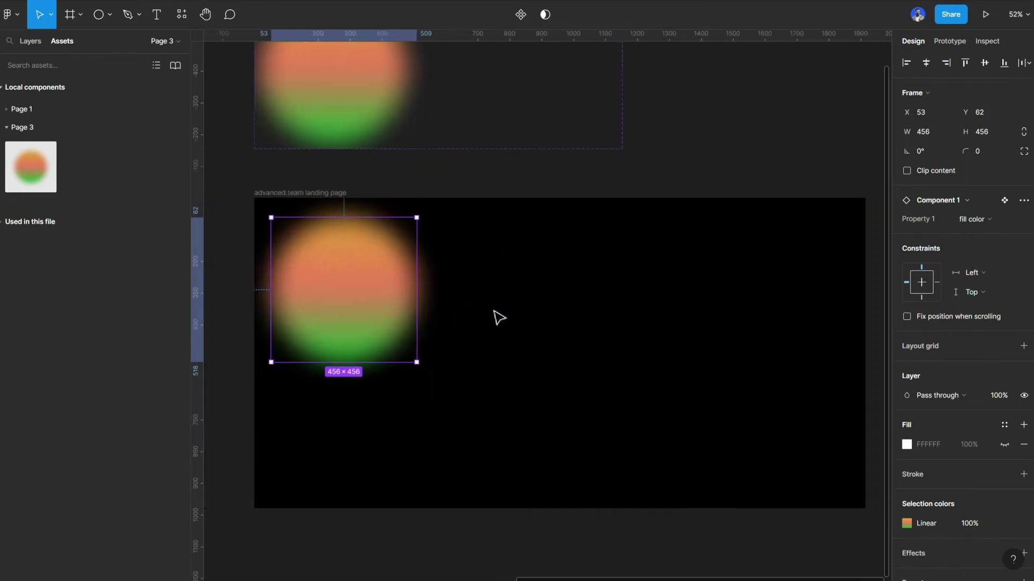
click(978, 220)
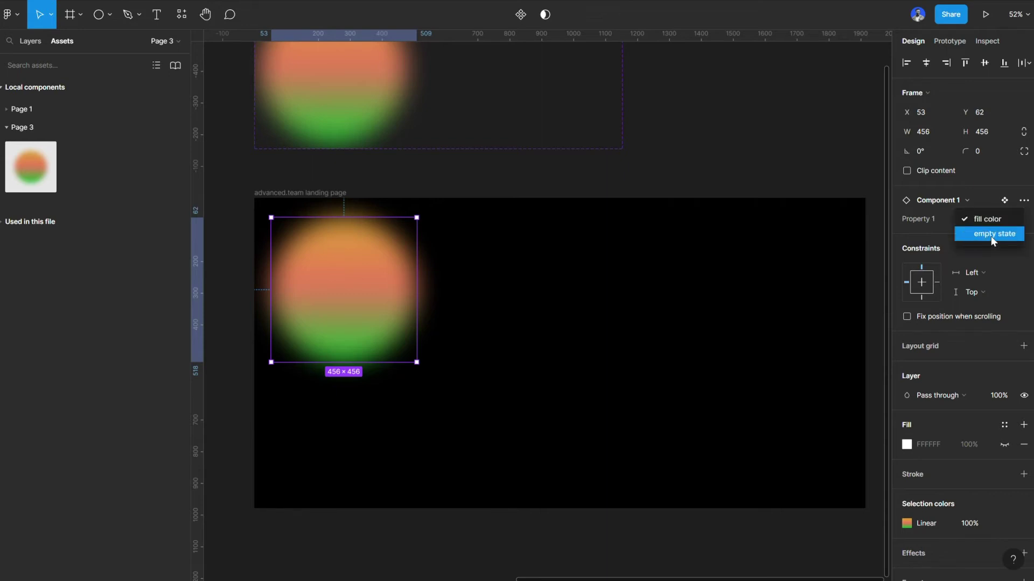
click(991, 235)
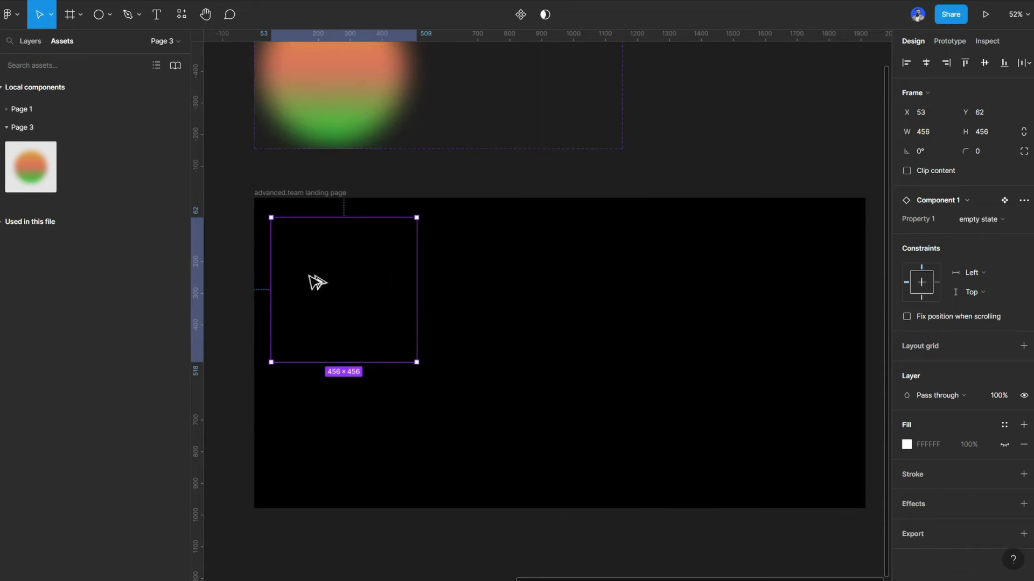
Duplicate the empty-state instance and shift both copies to the right.
drag(342, 282, 523, 329)
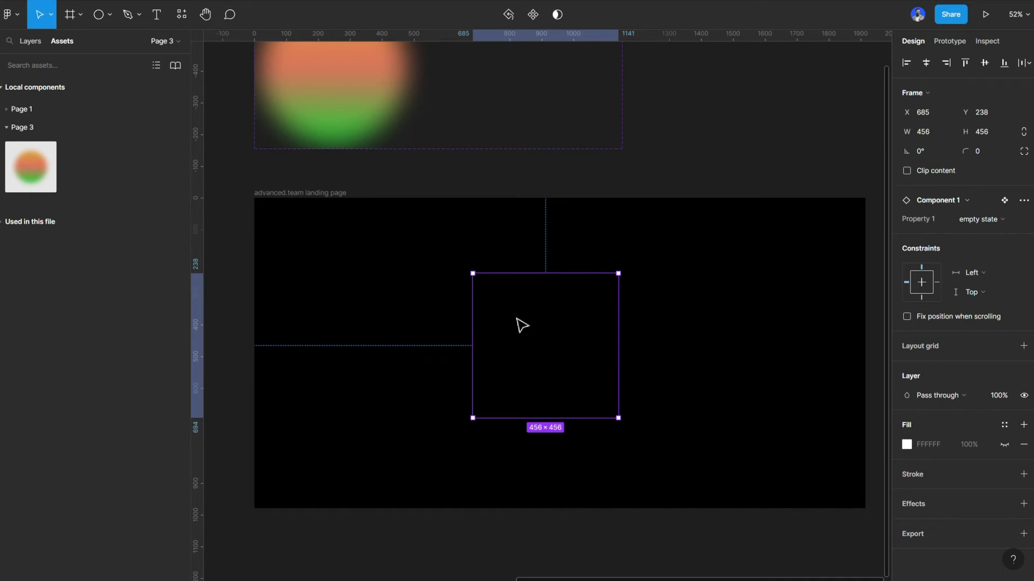
shift+click(392, 292)
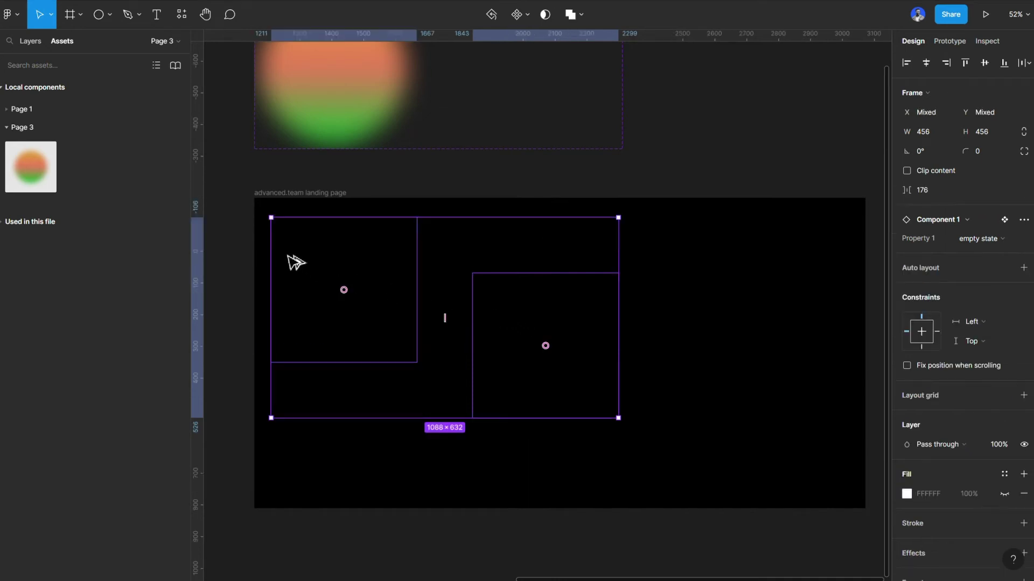
drag(295, 264, 654, 248)
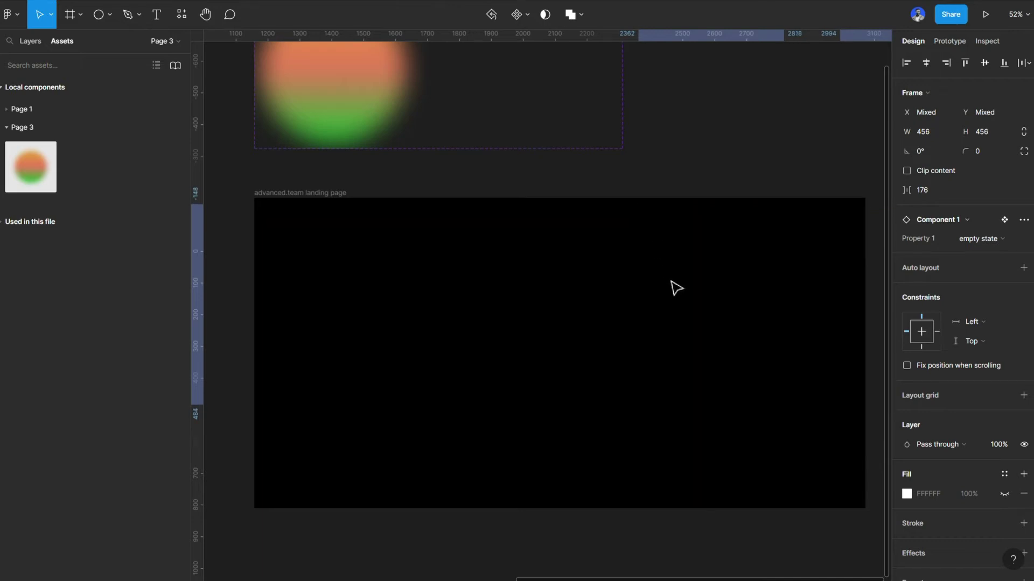
Move one instance down-left so it overhangs the frame's left edge at X -284, Y 378.
click(801, 160)
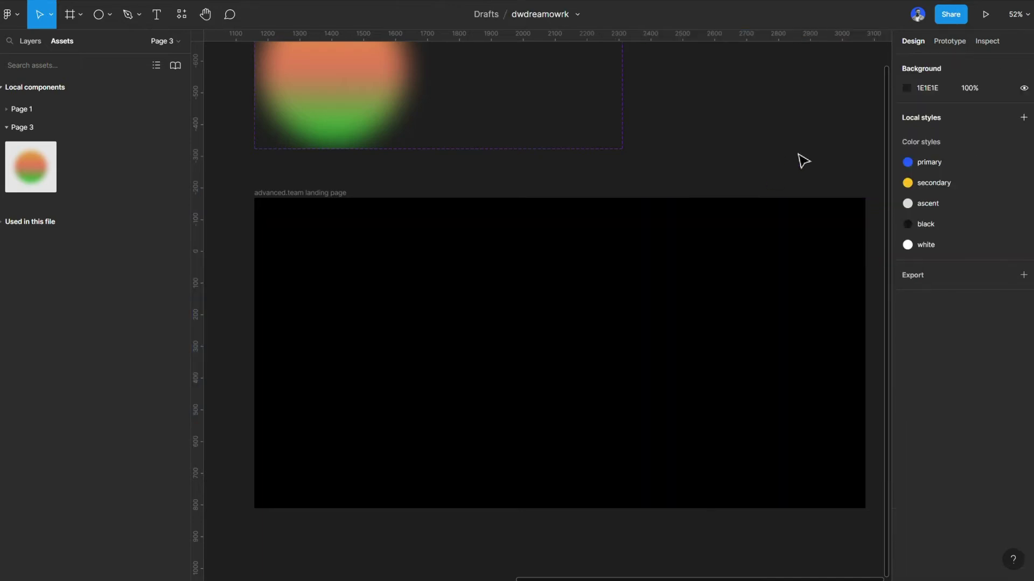
drag(856, 313, 296, 385)
drag(370, 369, 321, 362)
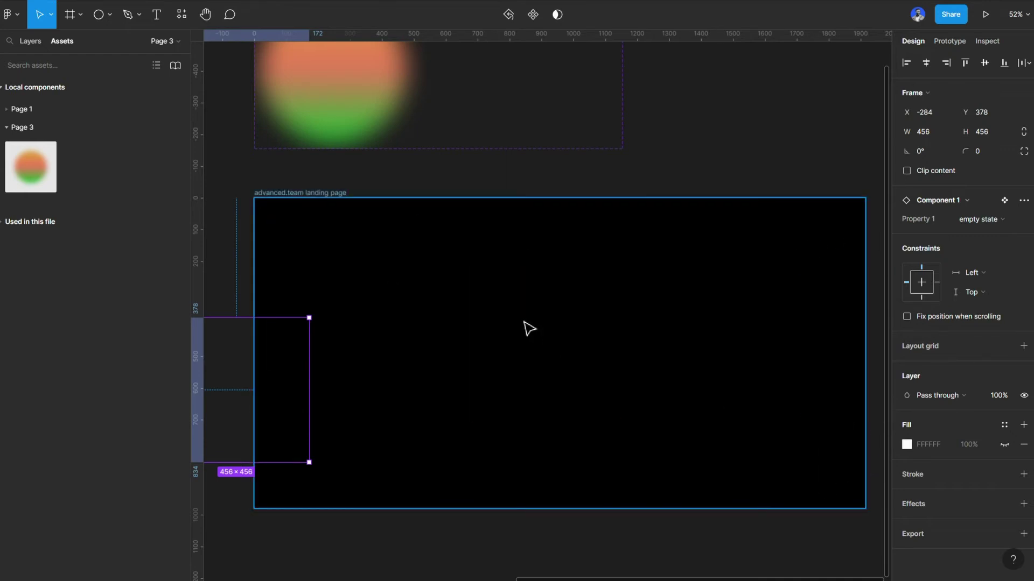
scroll(530, 328, down, 2)
scroll(529, 329, down, 1)
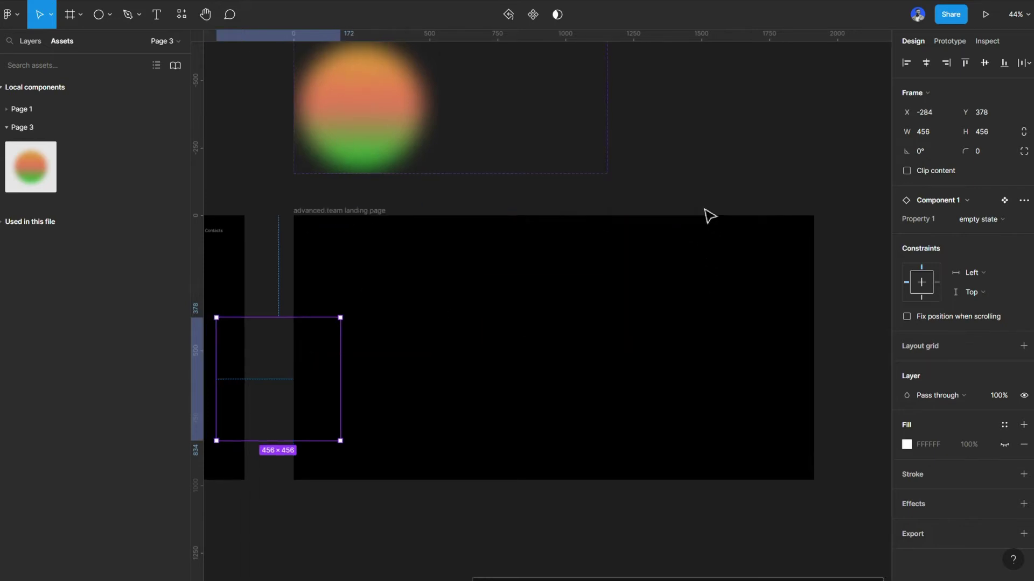
click(779, 188)
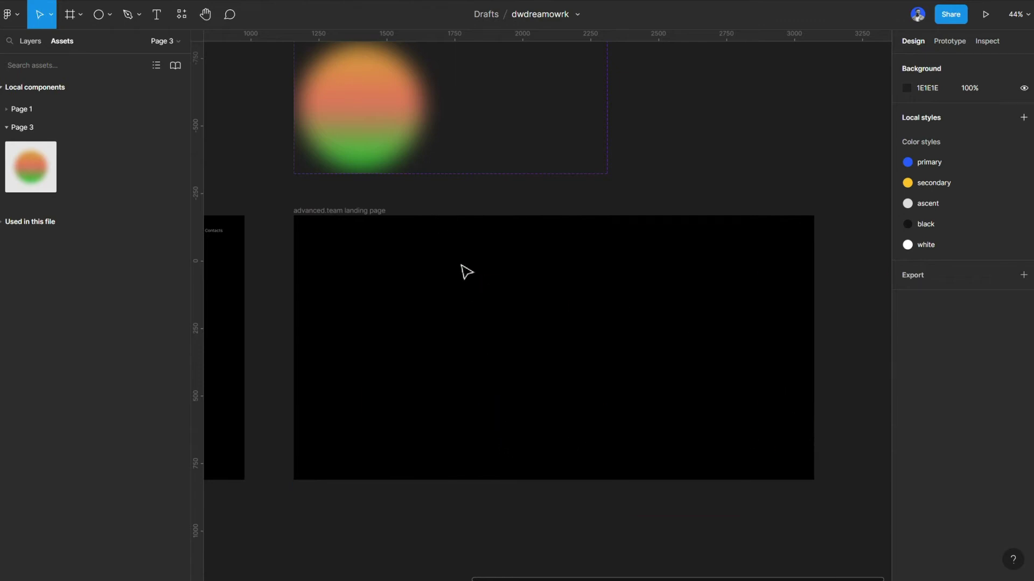
Select Ellipse 2 inside Component 2 from the Layers panel.
click(535, 339)
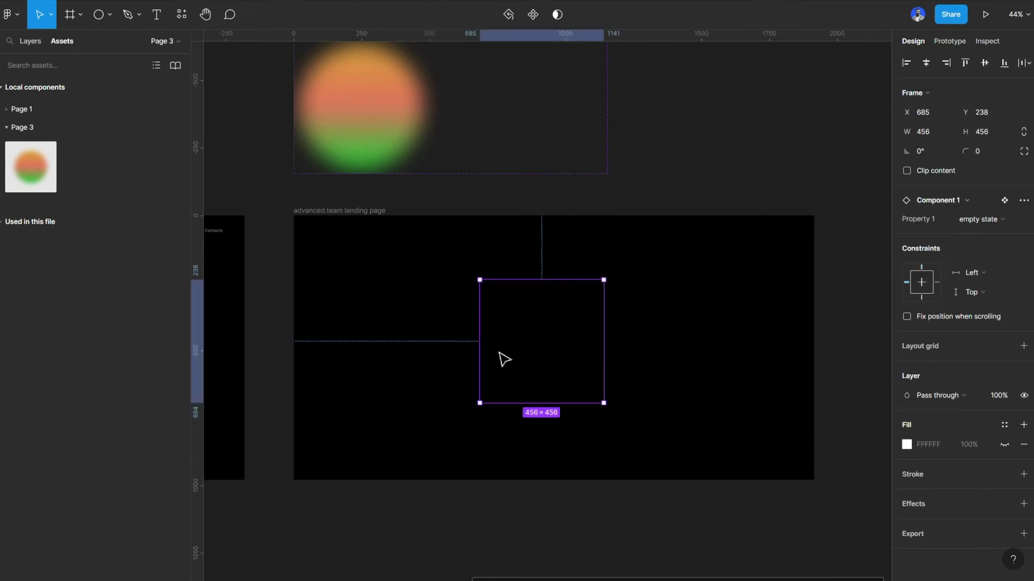
click(33, 43)
click(10, 329)
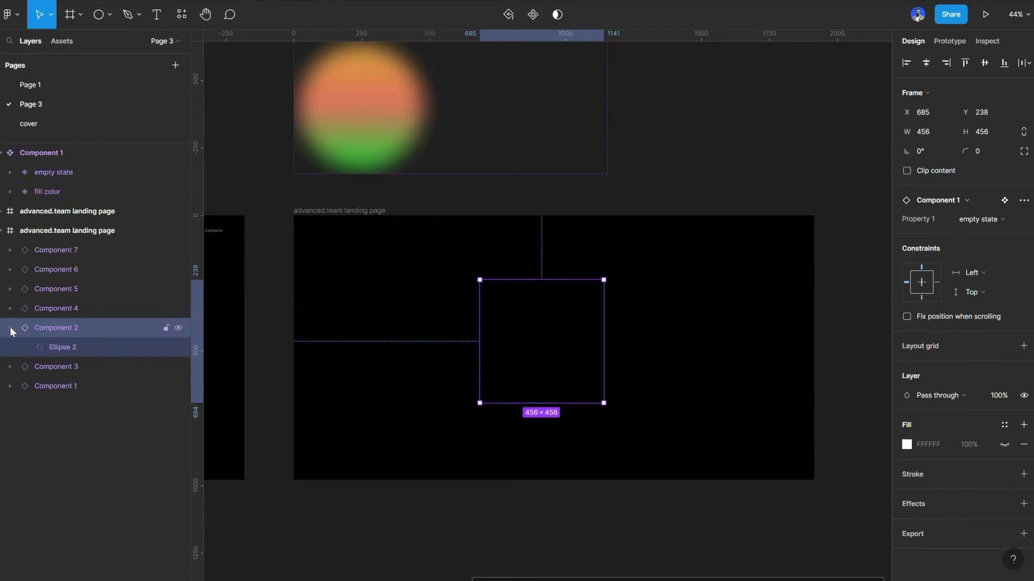
click(66, 351)
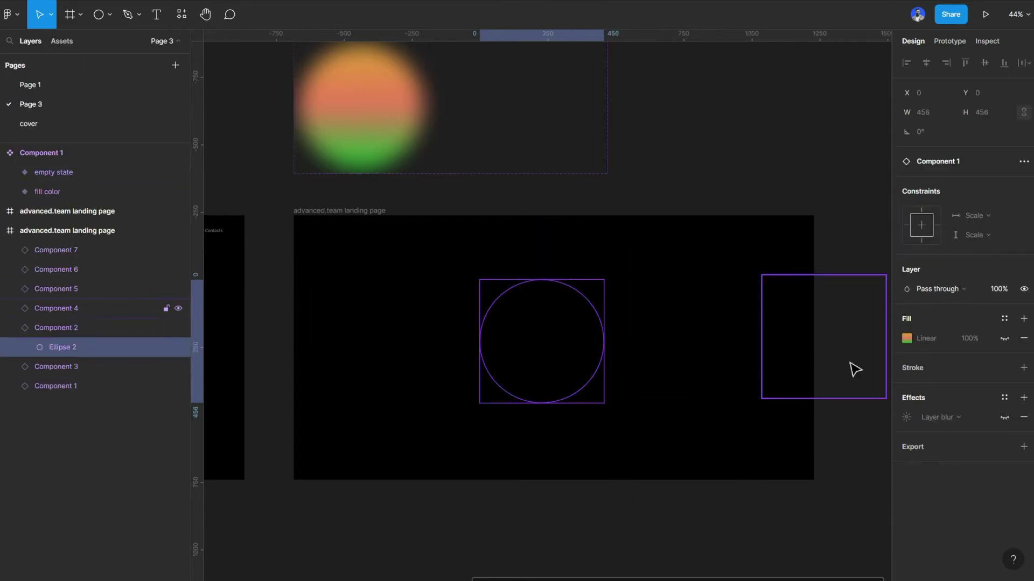
Show the ellipse's gradient fill, drag it diagonal and stretch it down-right, then hide the fill.
click(1004, 339)
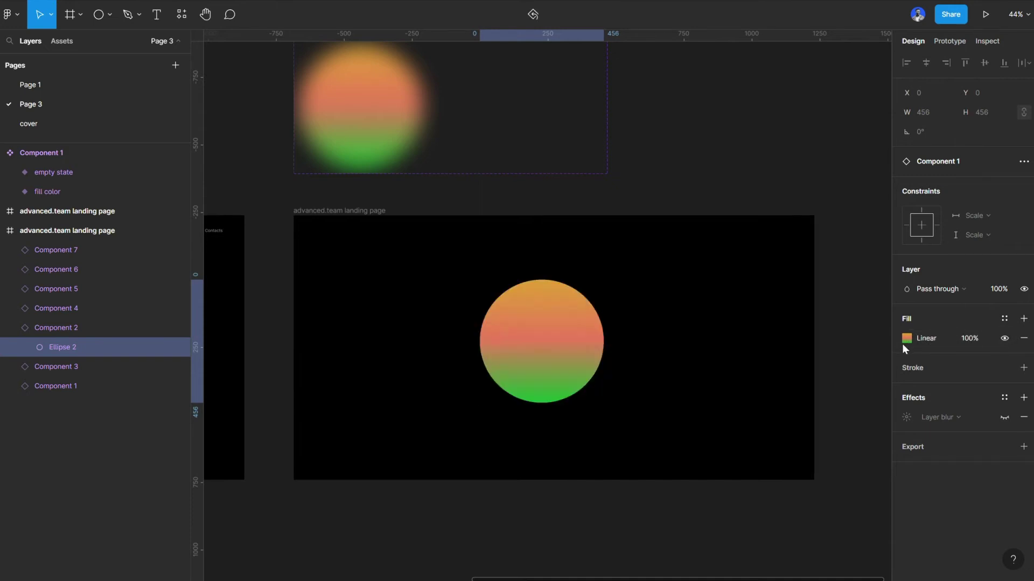
click(906, 338)
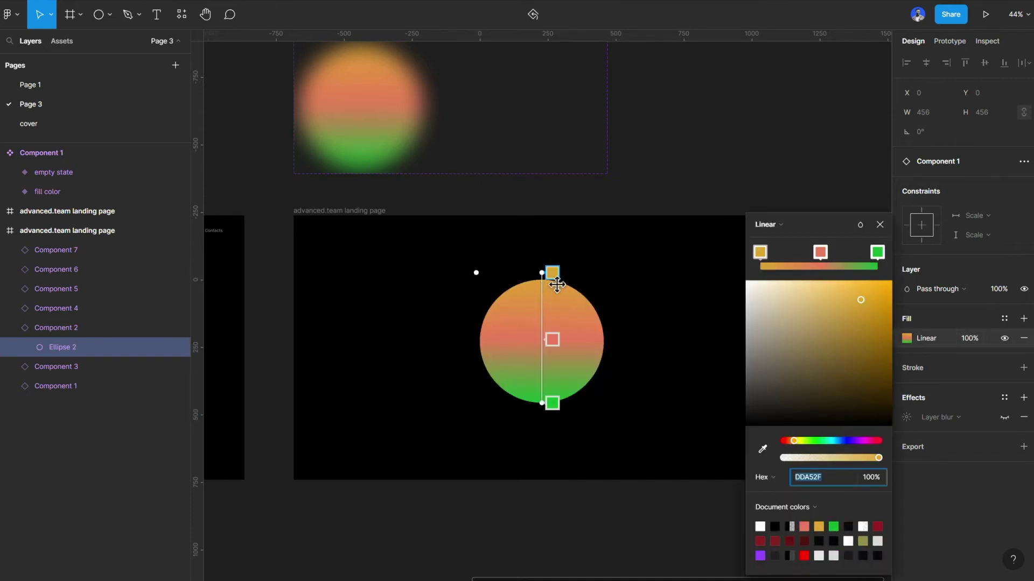
drag(553, 277, 428, 307)
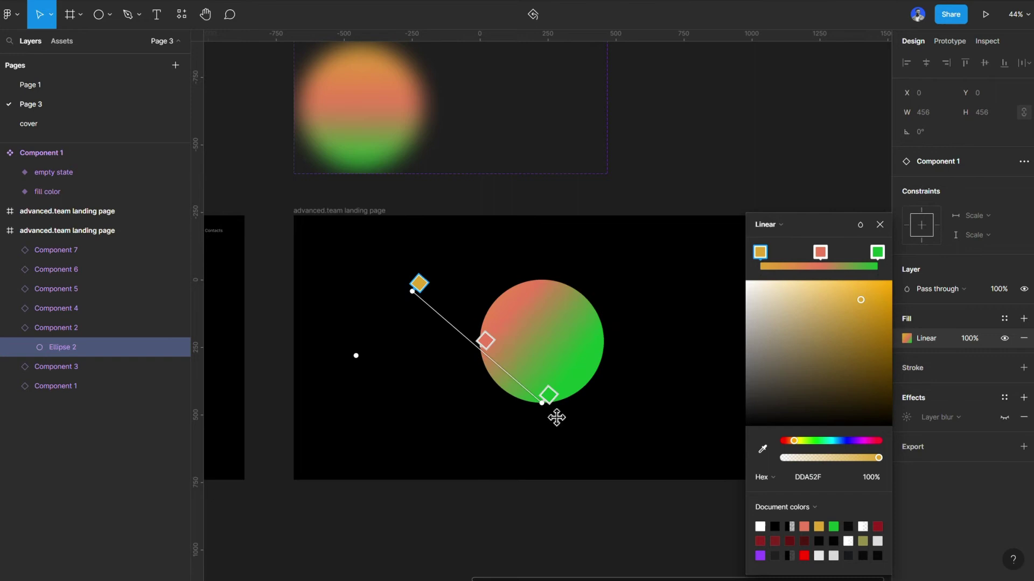
drag(556, 418, 675, 429)
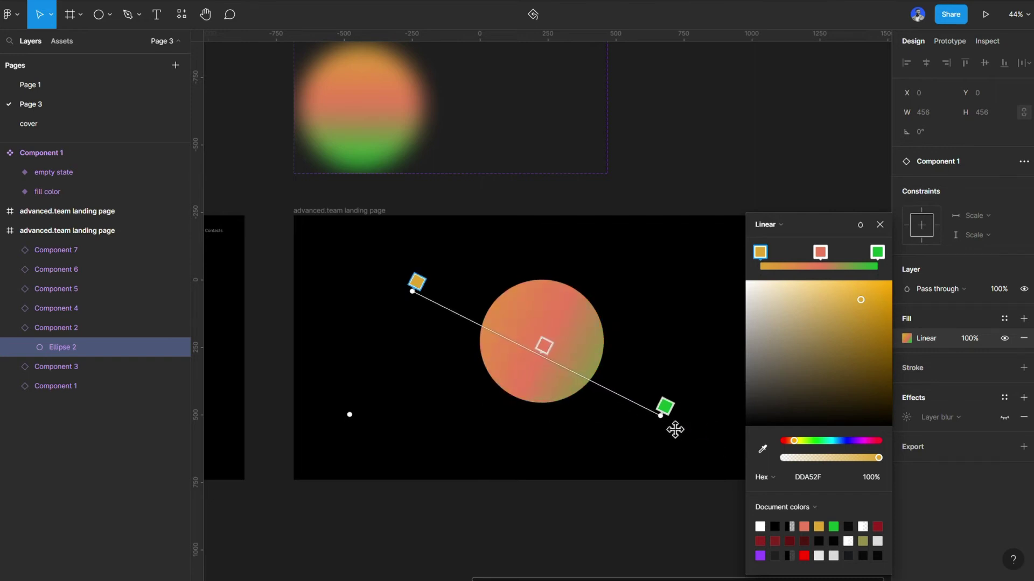
click(880, 225)
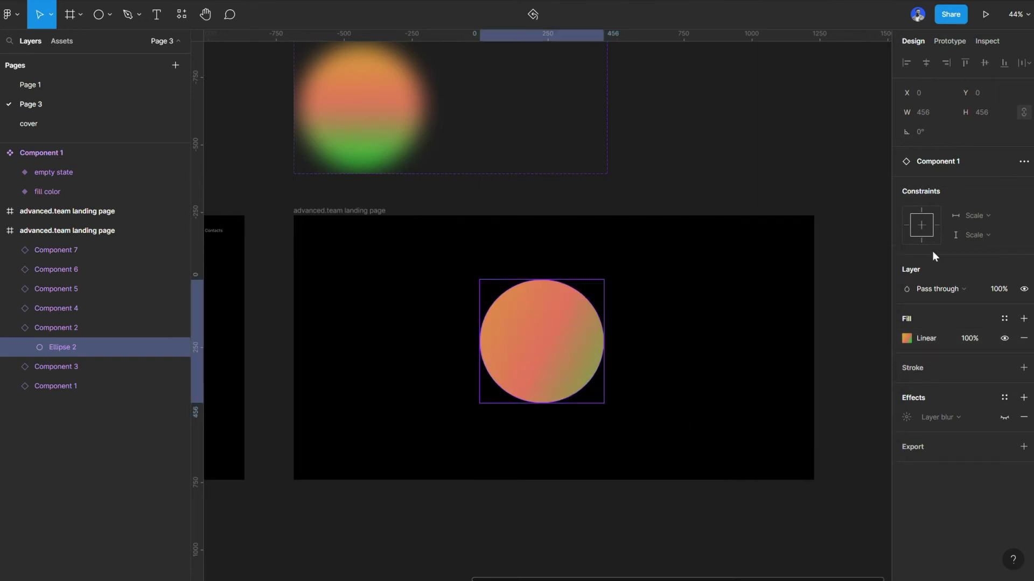
click(1004, 338)
click(635, 276)
Select Ellipse 2 inside Component 3 in the layer list.
click(653, 277)
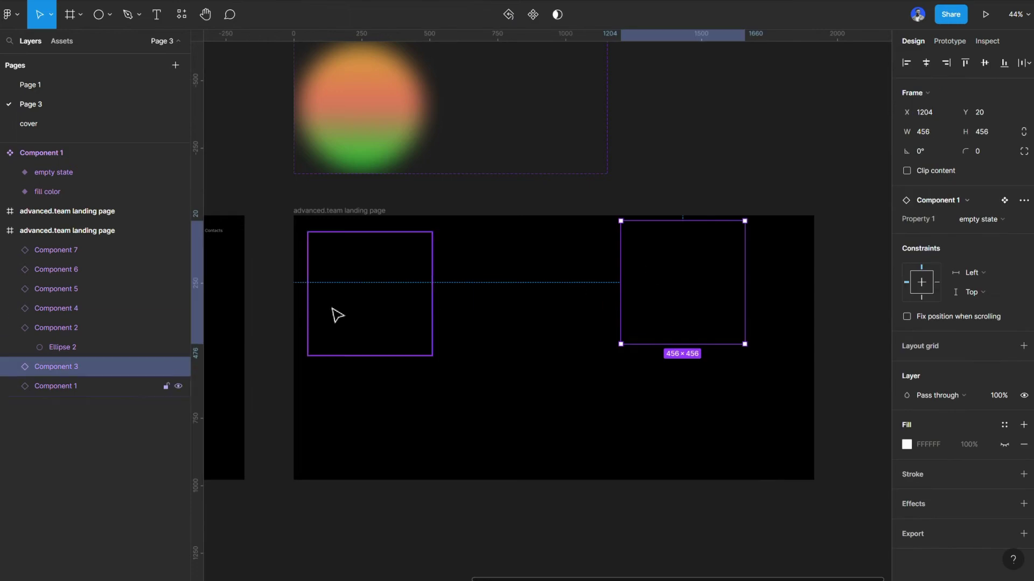
click(10, 367)
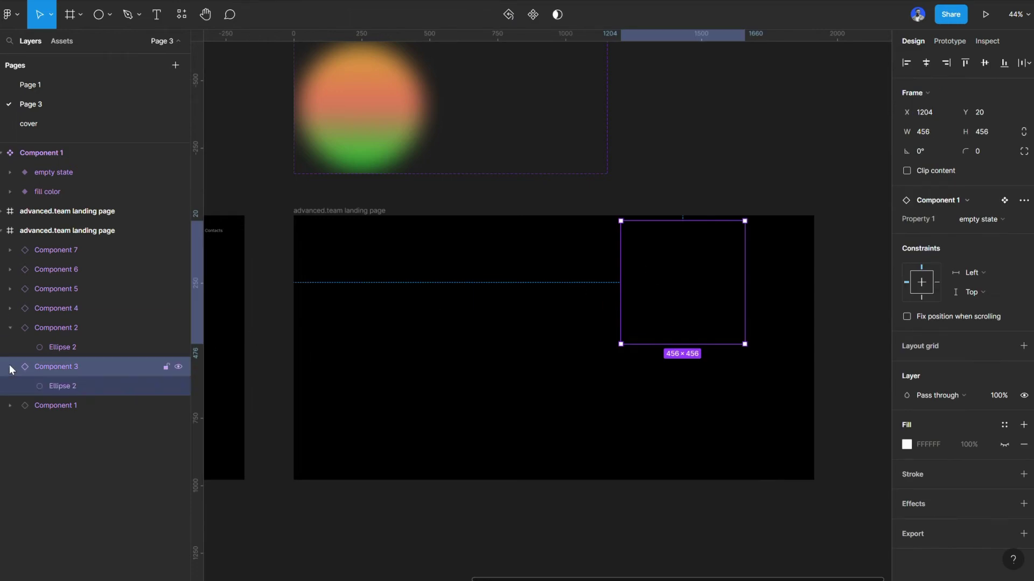
click(61, 386)
Show its gradient fill, re-angle it from upper right to lower left, then hide the fill.
click(1004, 338)
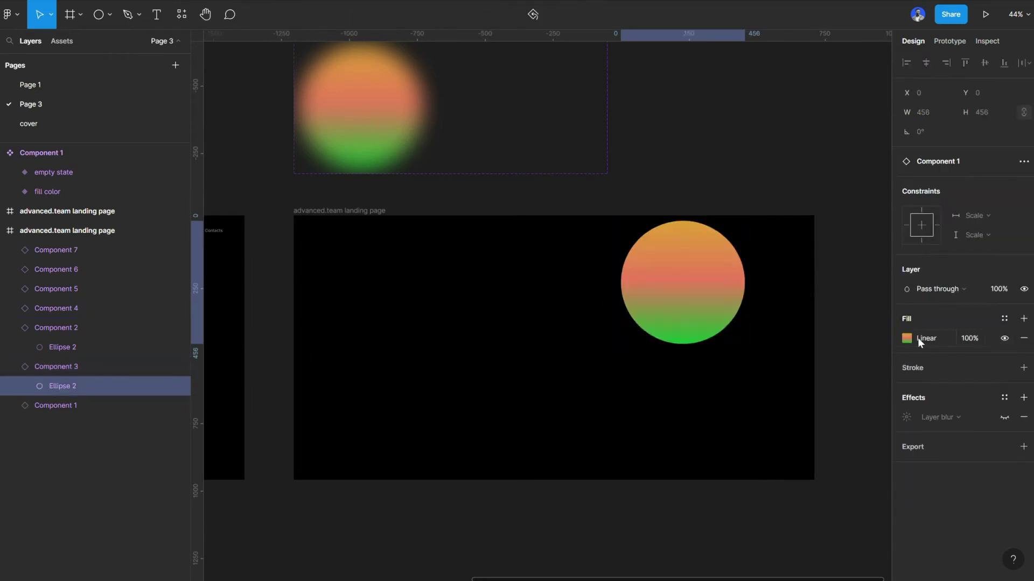
click(907, 338)
drag(693, 214, 798, 126)
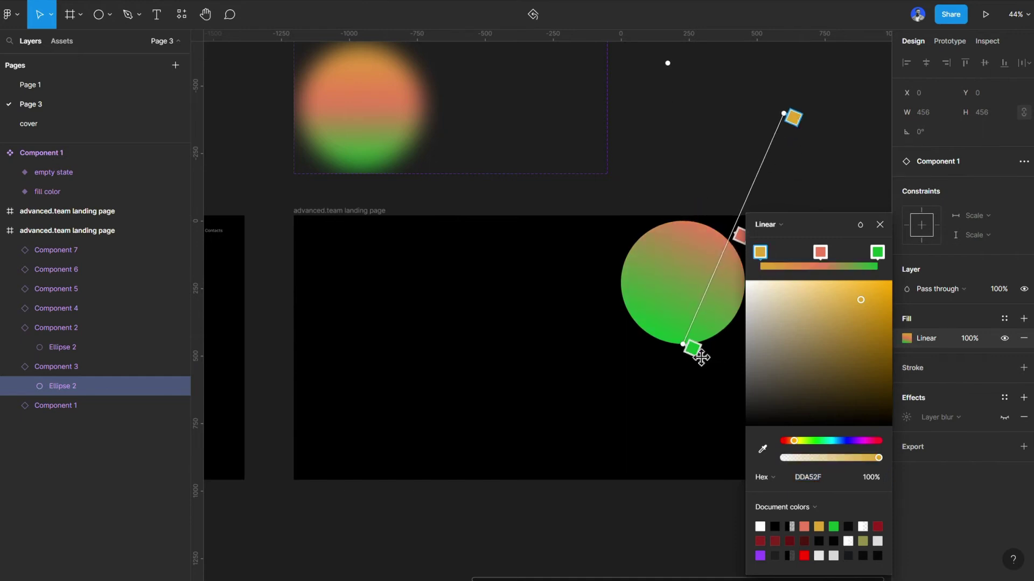
drag(695, 350, 661, 367)
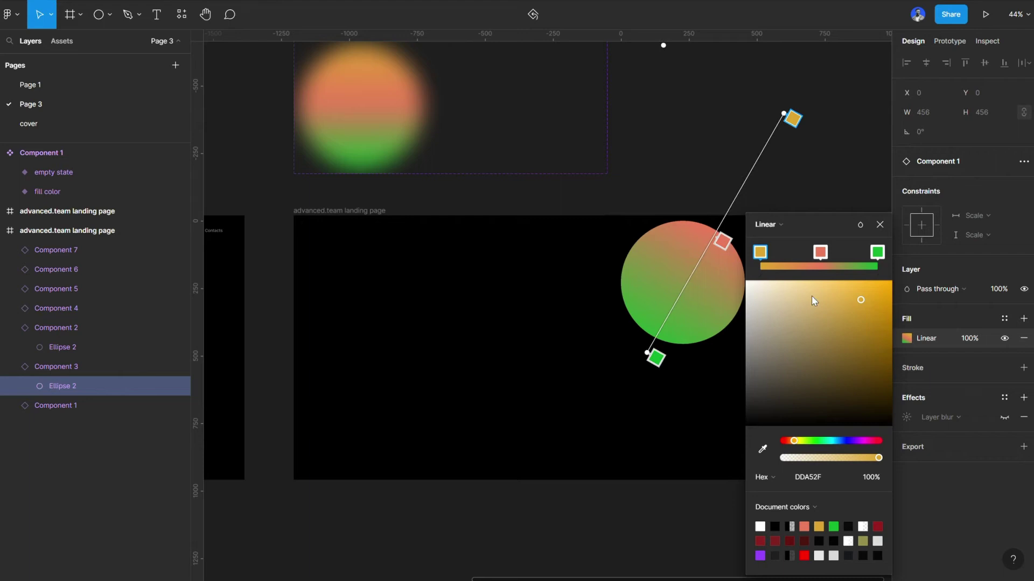
click(880, 225)
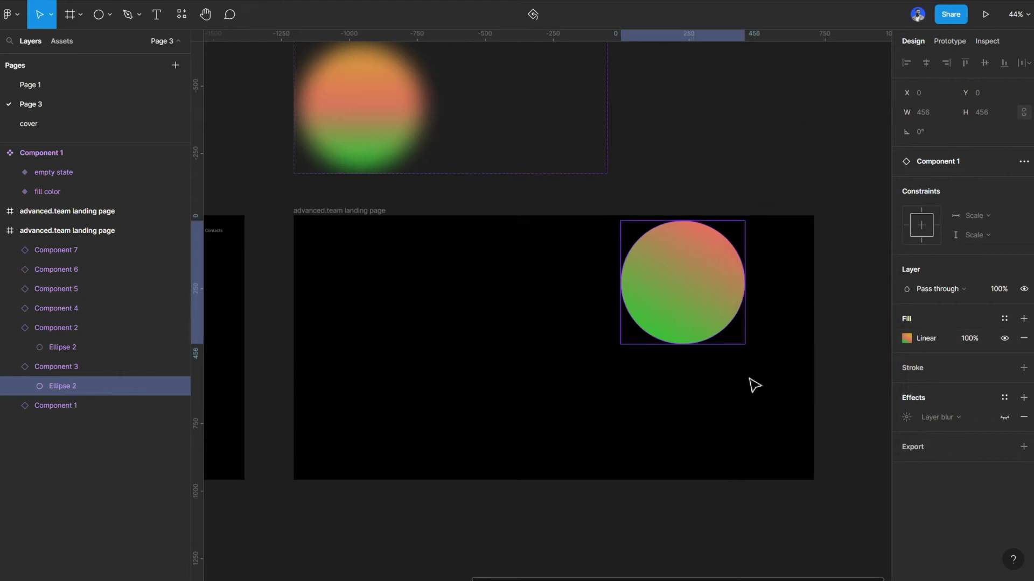
click(1004, 338)
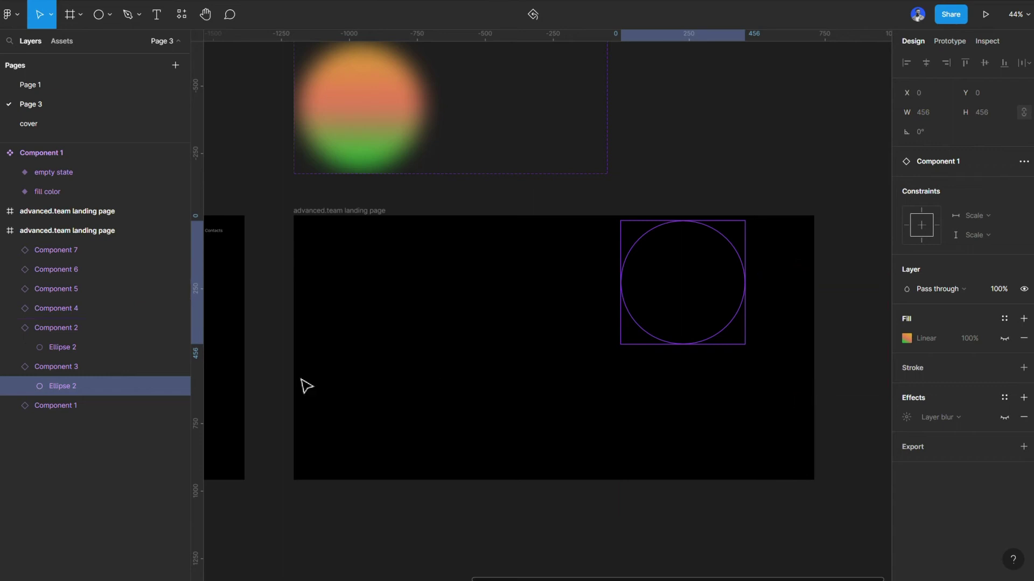
Select Ellipse 2 inside Component 1 in the layer list.
click(364, 295)
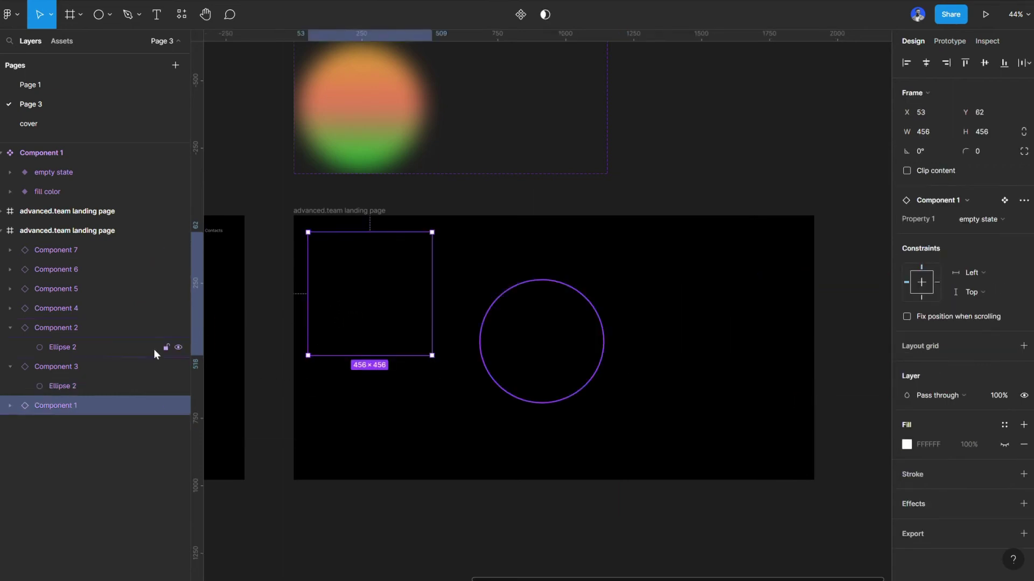
click(10, 406)
click(79, 425)
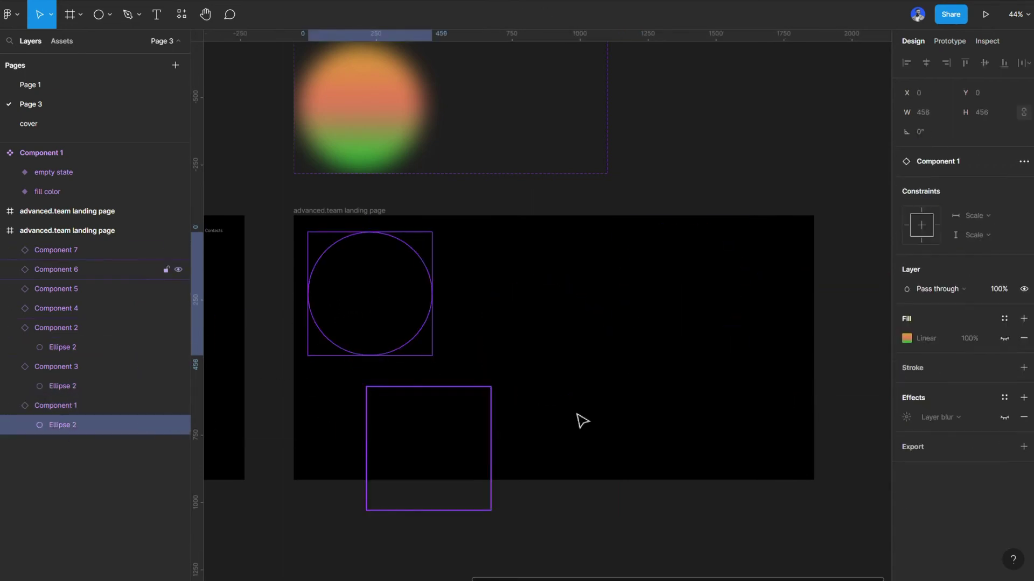
Make the gradient's green stop purple 9747FF, stretch and tilt the gradient, then hide the fill.
click(908, 338)
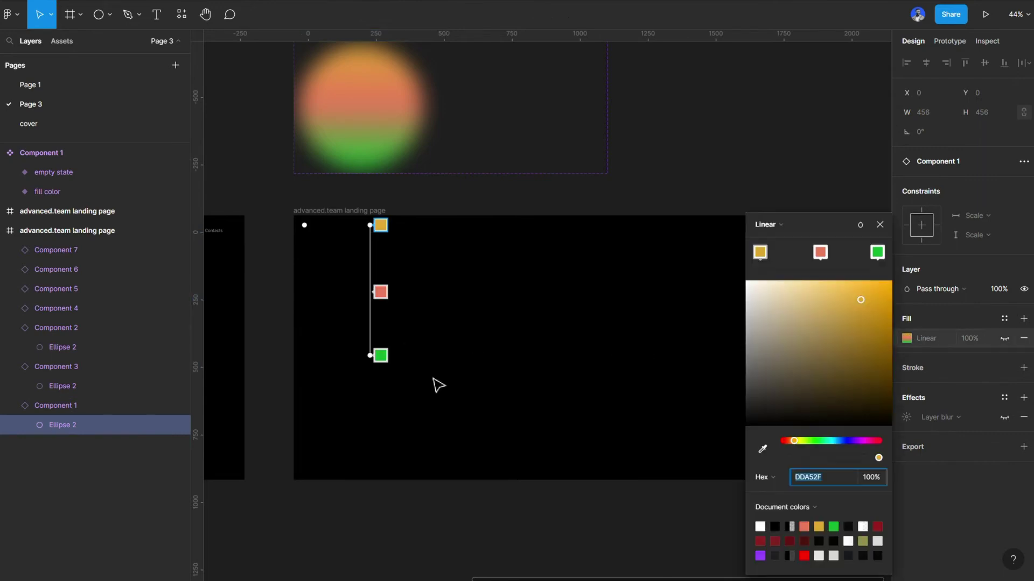
click(383, 358)
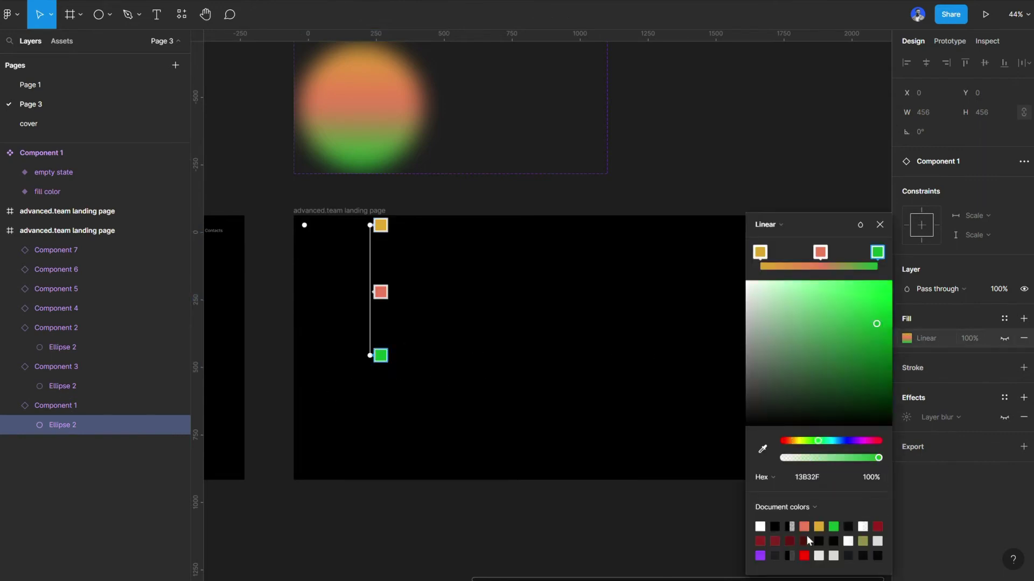
click(761, 556)
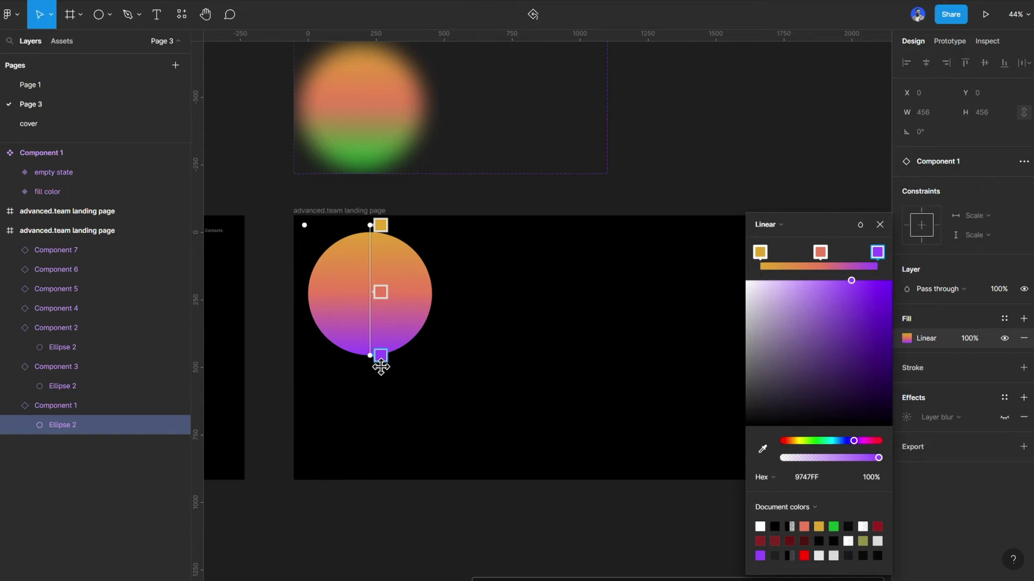
drag(381, 359, 376, 399)
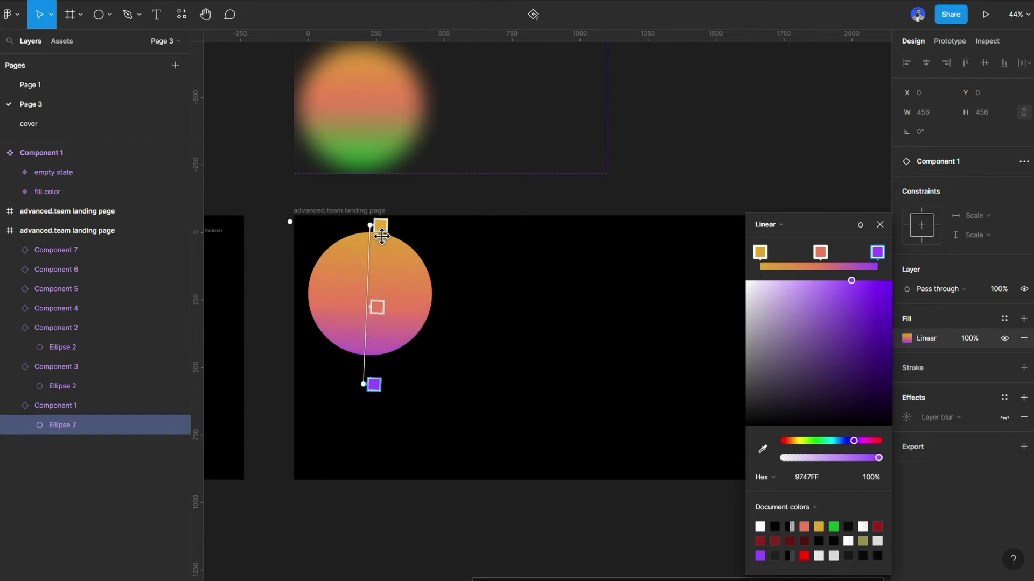
drag(380, 228, 410, 205)
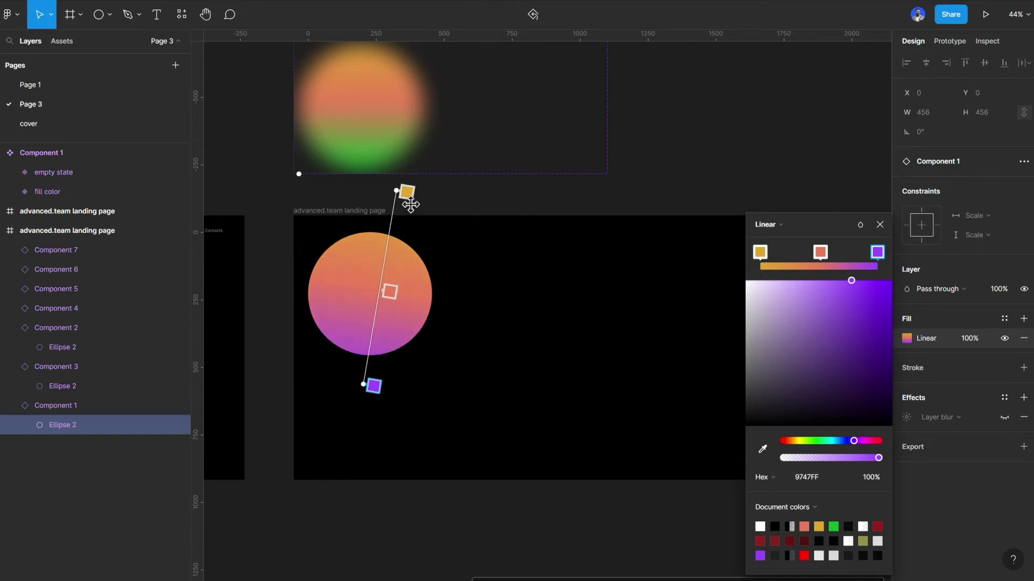
click(881, 225)
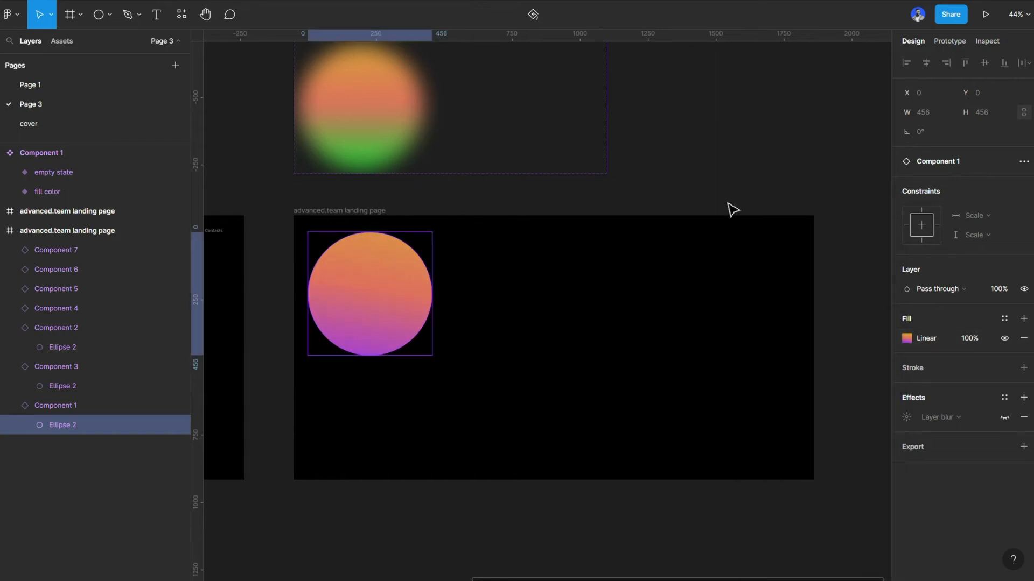
click(1004, 338)
Collapse Components 1, 2 and 3 in the layer list and clear the selection.
click(10, 328)
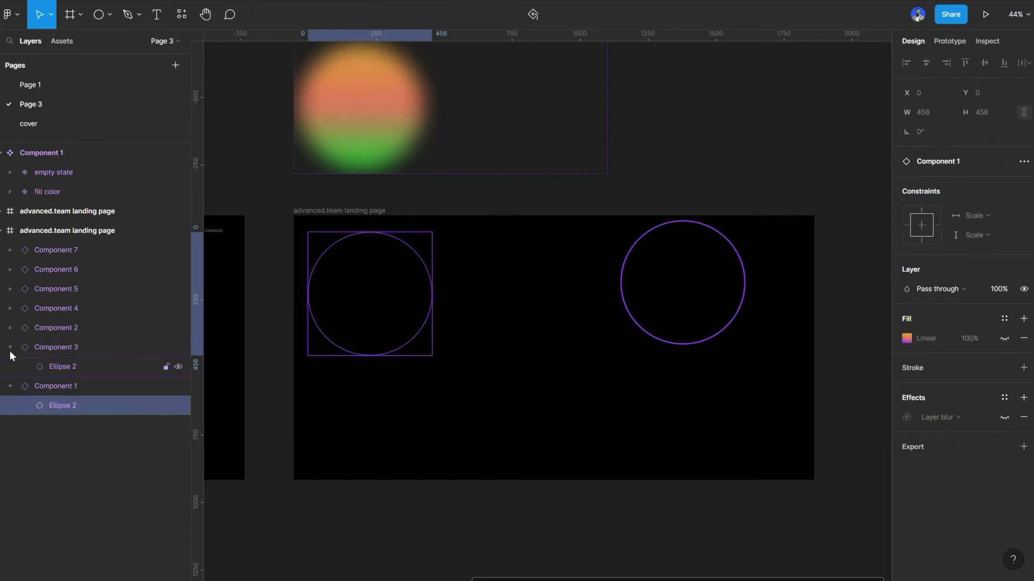
click(8, 350)
click(10, 366)
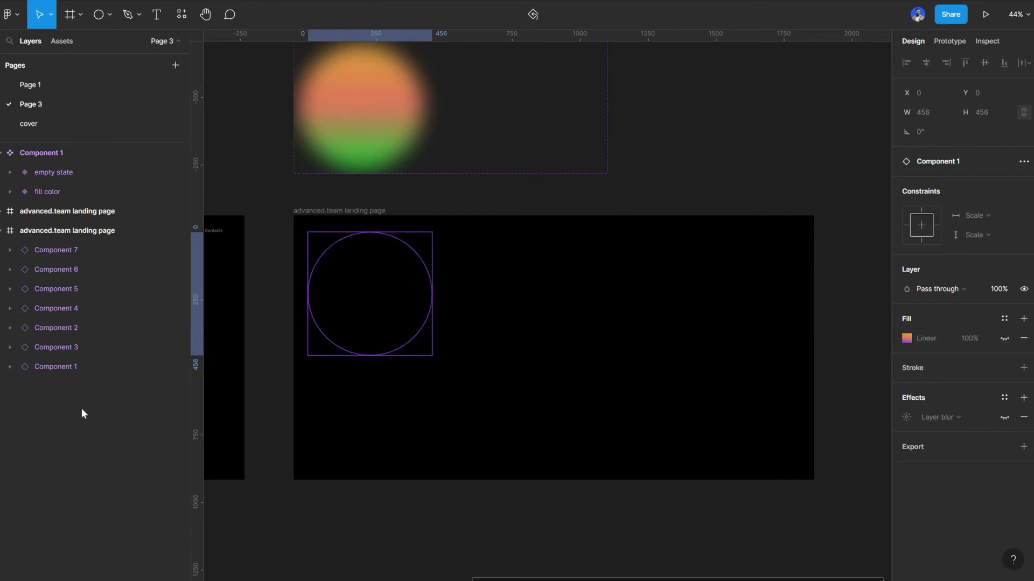
click(357, 469)
Drag the finished landing-page frame into the empty component-holding frame.
scroll(387, 265, down, 1)
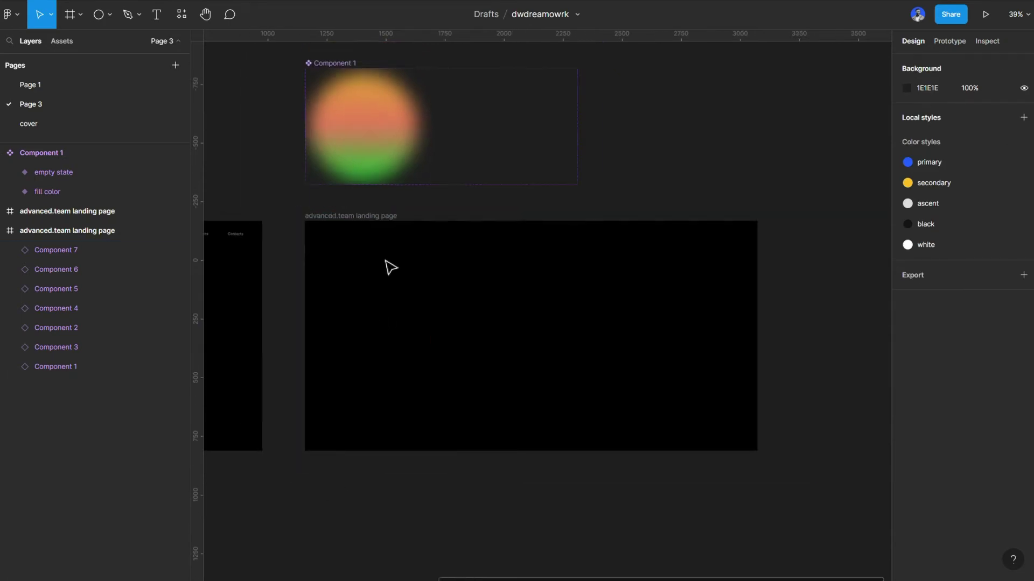
scroll(461, 312, left, 5)
scroll(461, 313, down, 1)
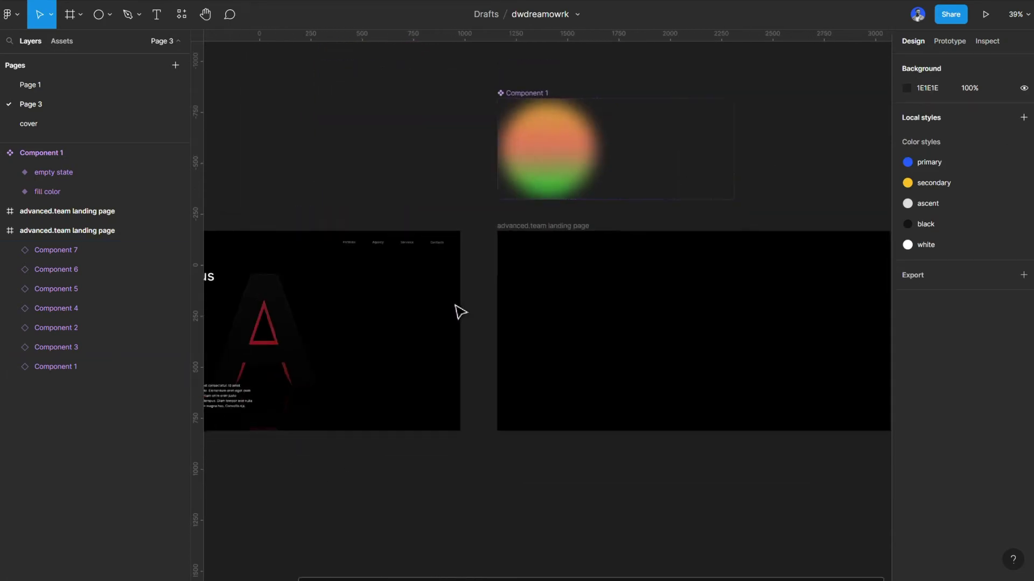
scroll(461, 313, left, 2)
scroll(461, 312, left, 2)
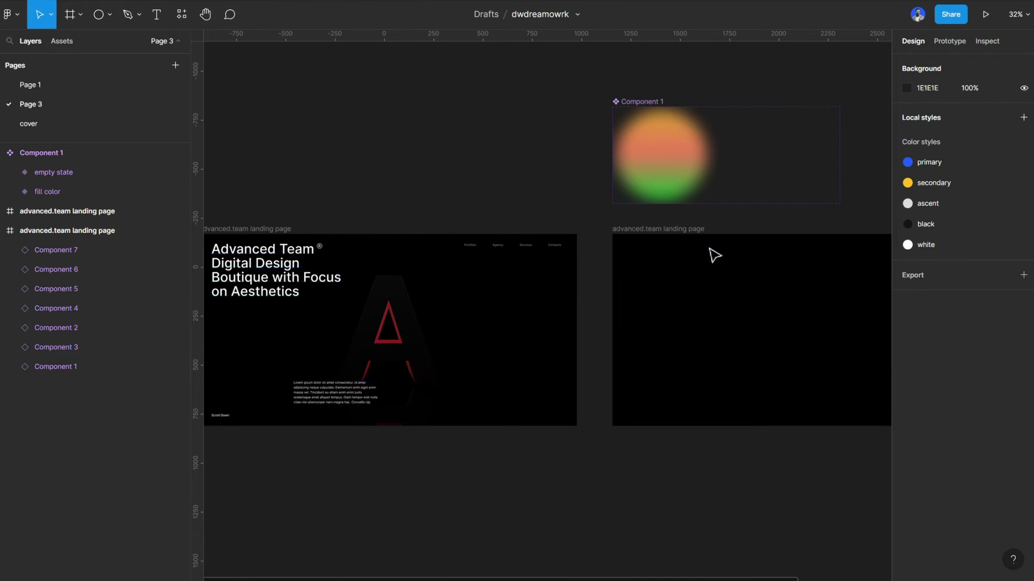
click(275, 235)
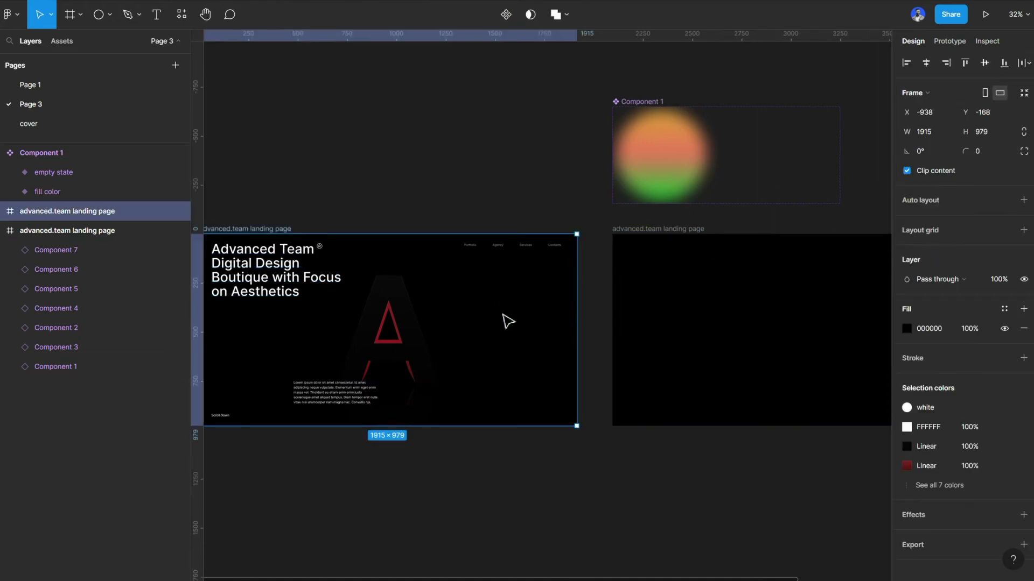
drag(515, 322, 646, 322)
Align the nested landing page flush to the frame at X 0, Y 0.
scroll(577, 275, right, 5)
scroll(590, 300, up, 3)
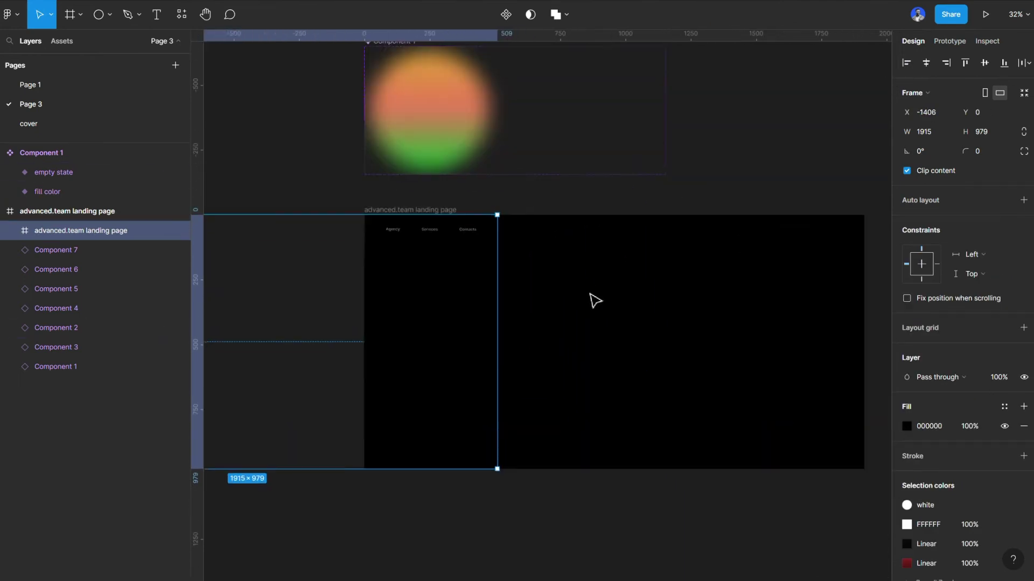
scroll(591, 300, up, 1)
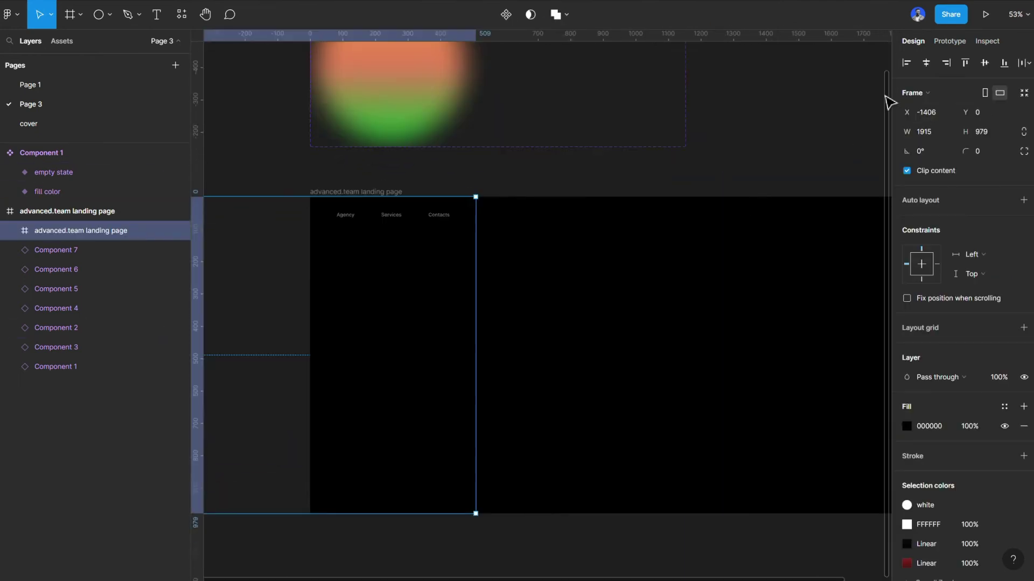
click(946, 69)
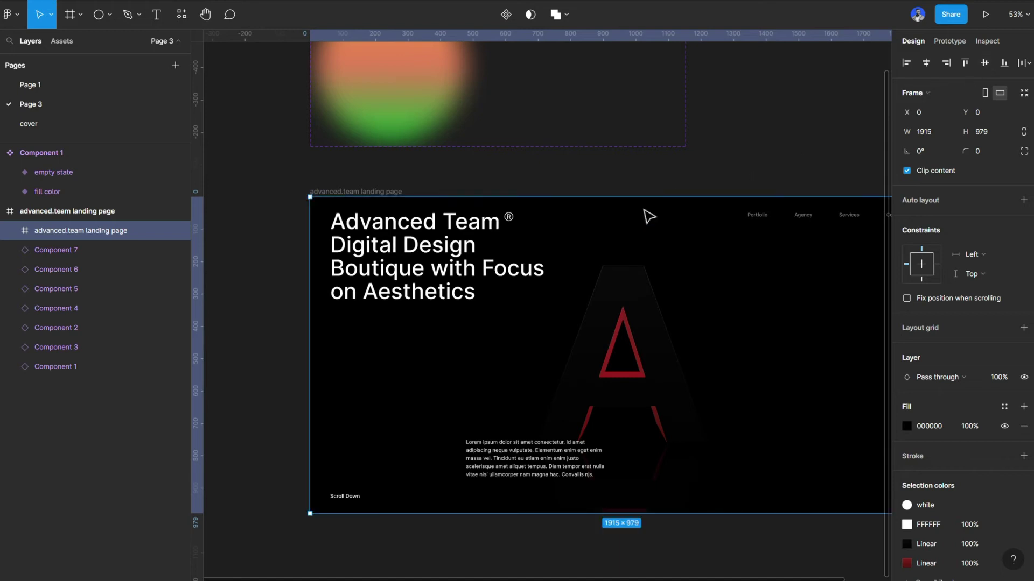
scroll(506, 342, right, 2)
scroll(504, 341, right, 1)
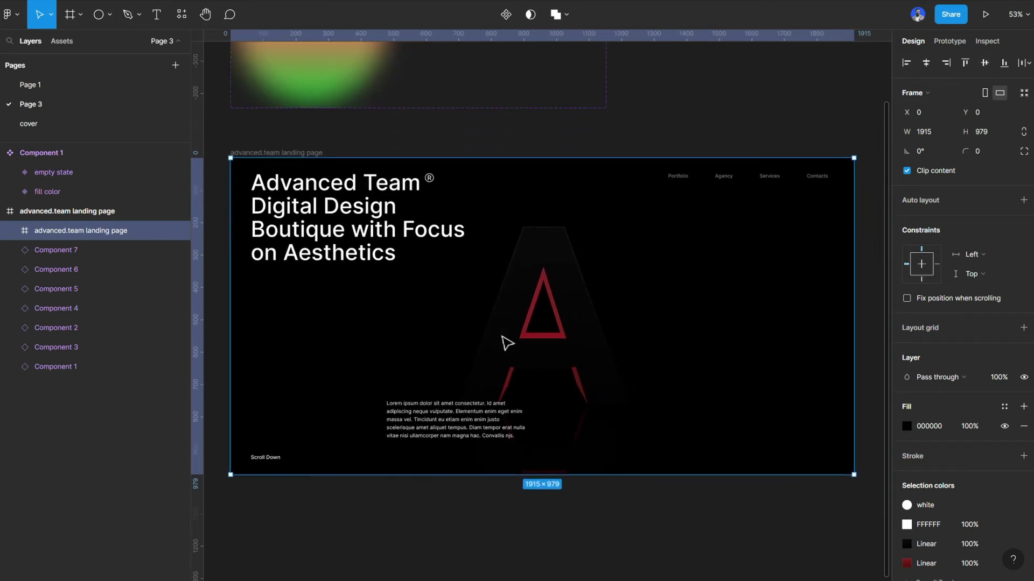
Lower the nested frame's black 000000 fill to 70% opacity.
scroll(504, 342, down, 2)
click(908, 427)
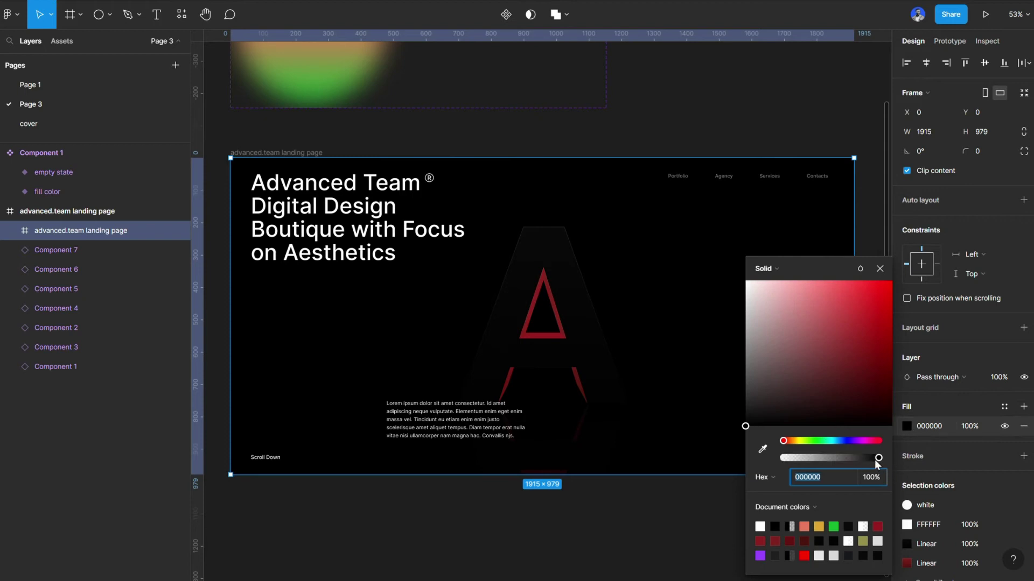
drag(877, 462, 850, 463)
click(881, 268)
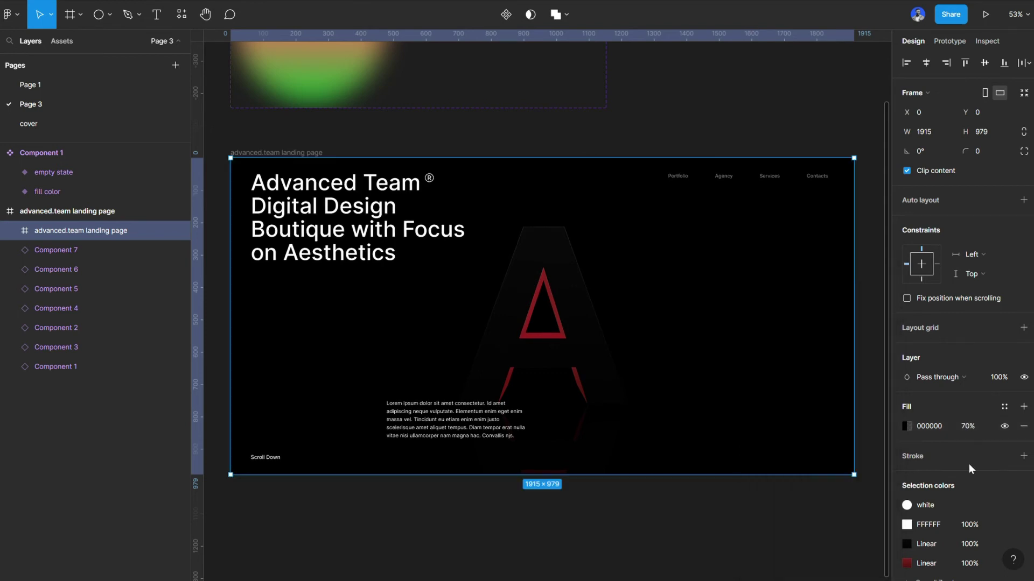
scroll(964, 474, down, 4)
Add an effect to the frame, switch it to Background blur and set blur to 200.
click(947, 506)
scroll(948, 502, down, 1)
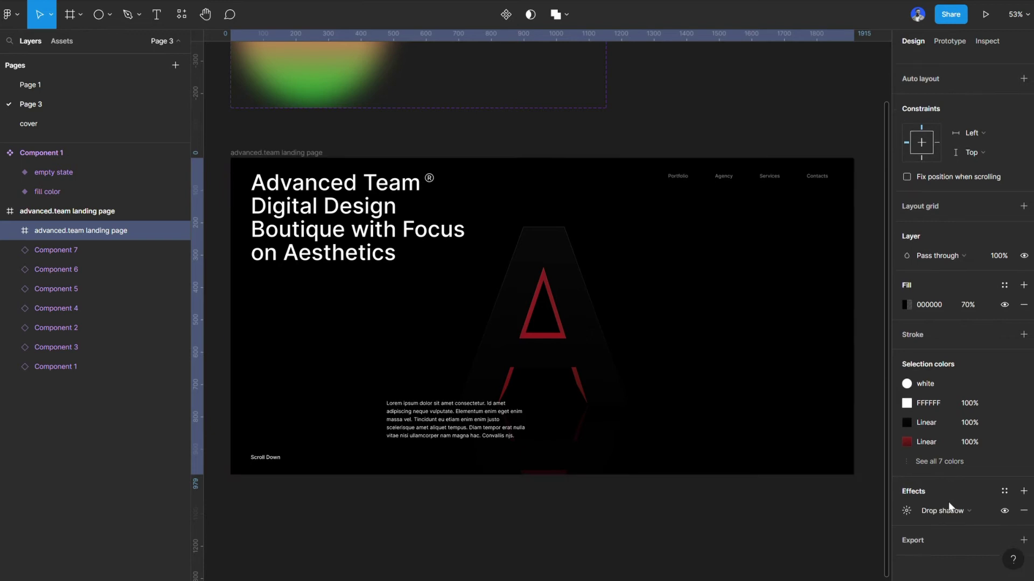
click(955, 512)
click(957, 541)
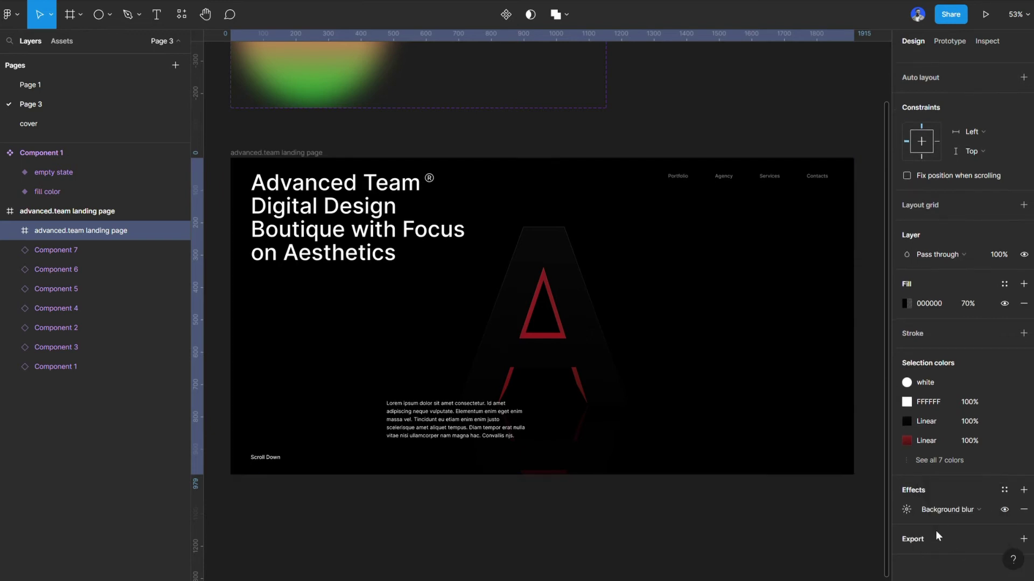
click(906, 509)
click(781, 539)
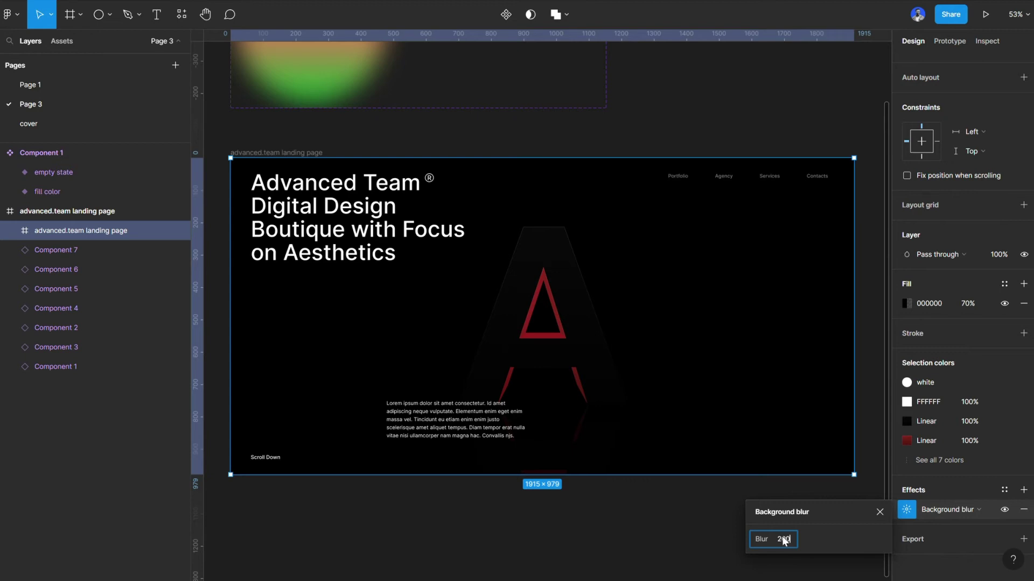
text(200)
key(Return)
click(880, 512)
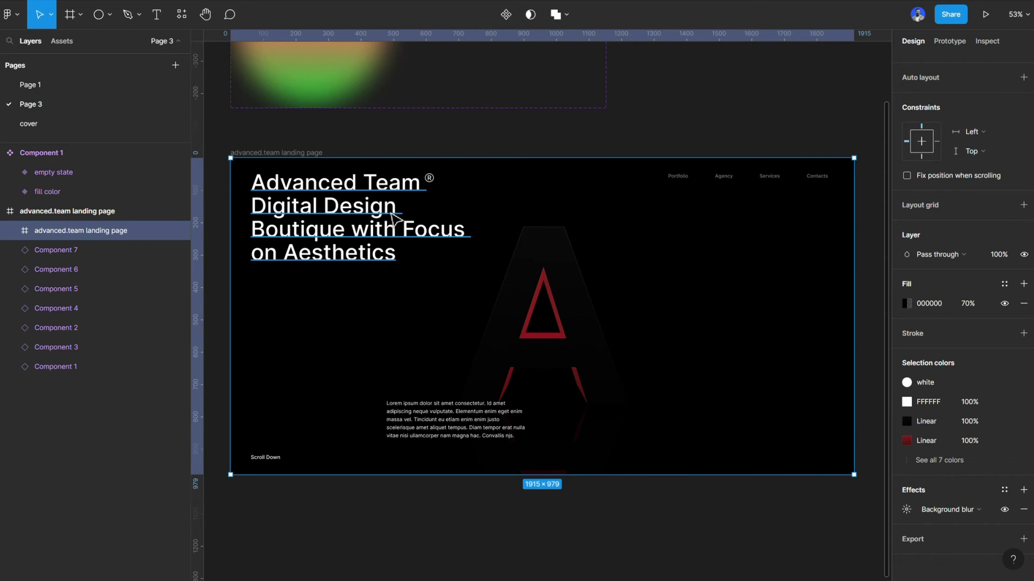
Alt-drag a copy of the landing-page frame directly below the original, at X 1158, Y 965.
scroll(393, 218, down, 2)
scroll(394, 218, down, 1)
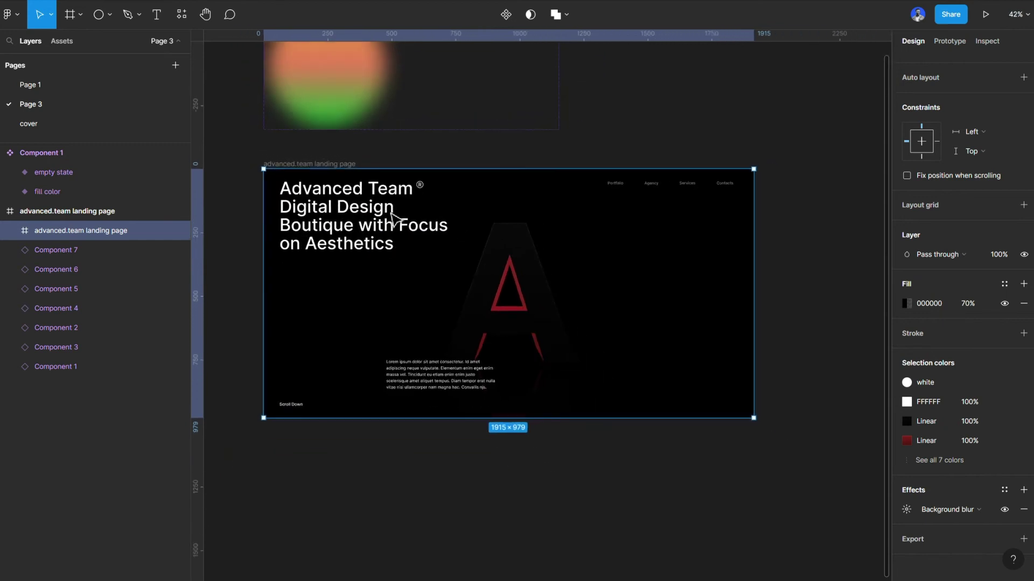
scroll(394, 218, up, 3)
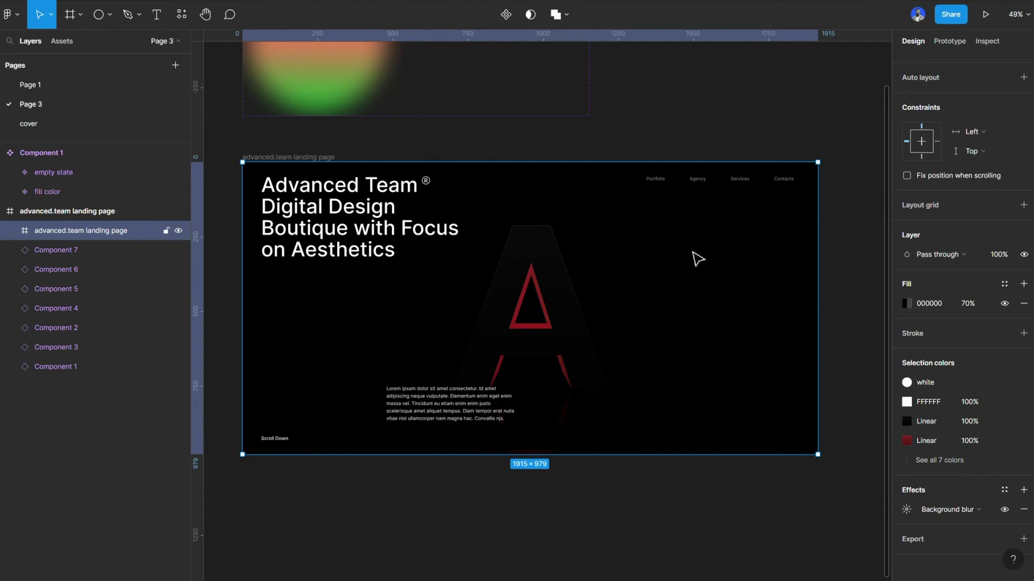
scroll(562, 237, down, 3)
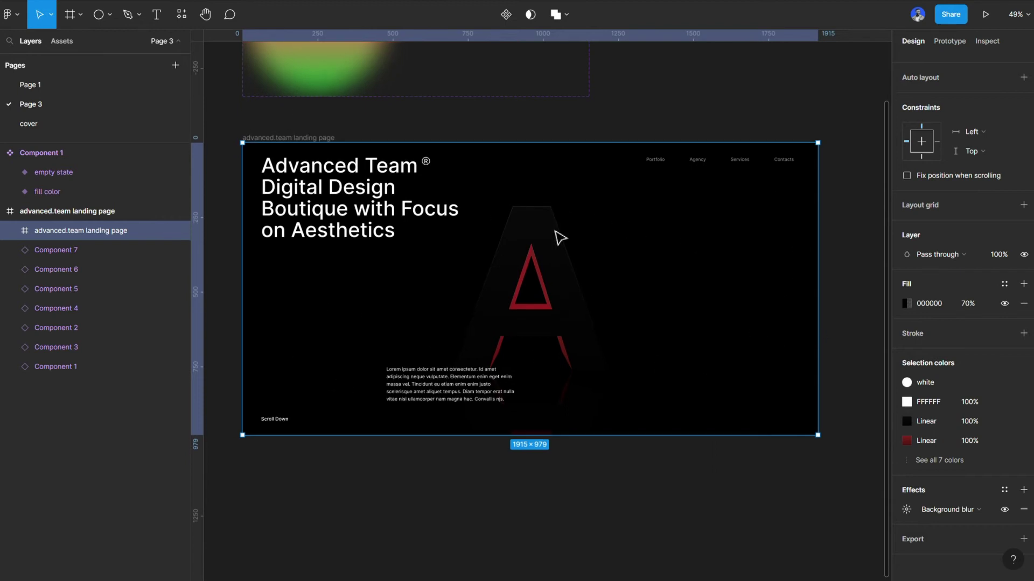
scroll(558, 236, down, 1)
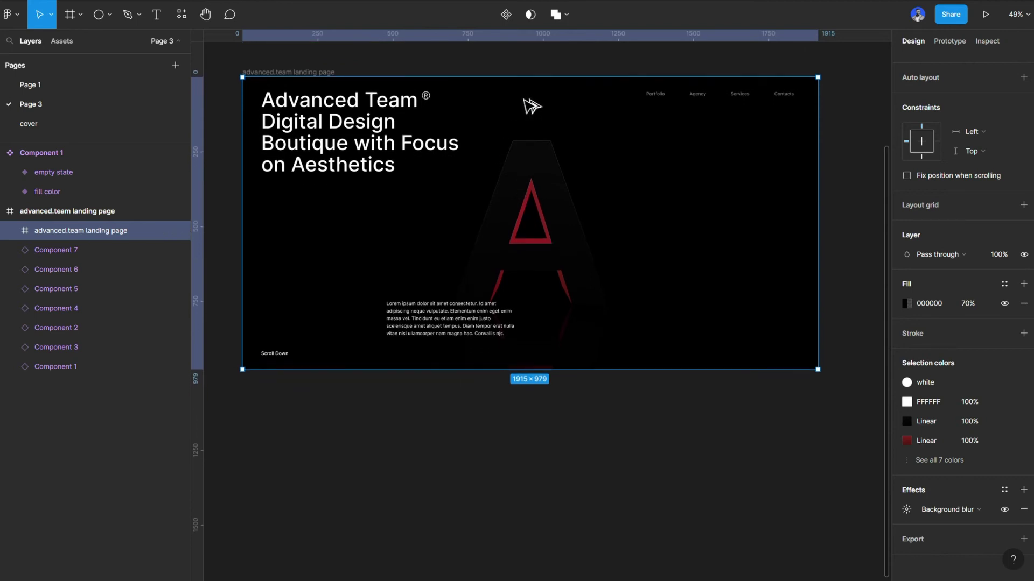
drag(531, 104, 548, 440)
Delete the copy's nav links, heading, ® mark, Lorem paragraph, Scroll Down text and lower rectangle.
scroll(548, 409, down, 5)
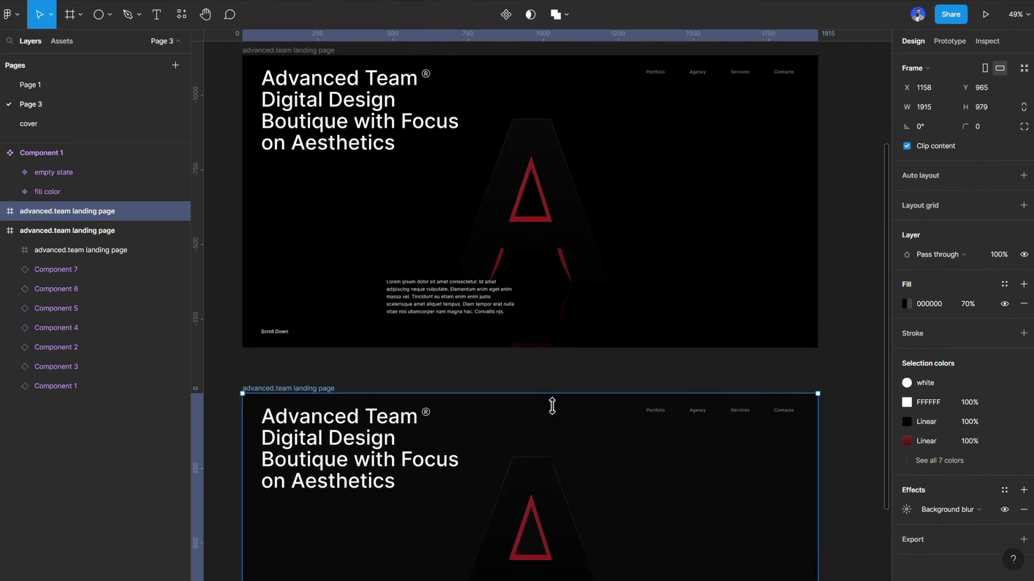
click(716, 253)
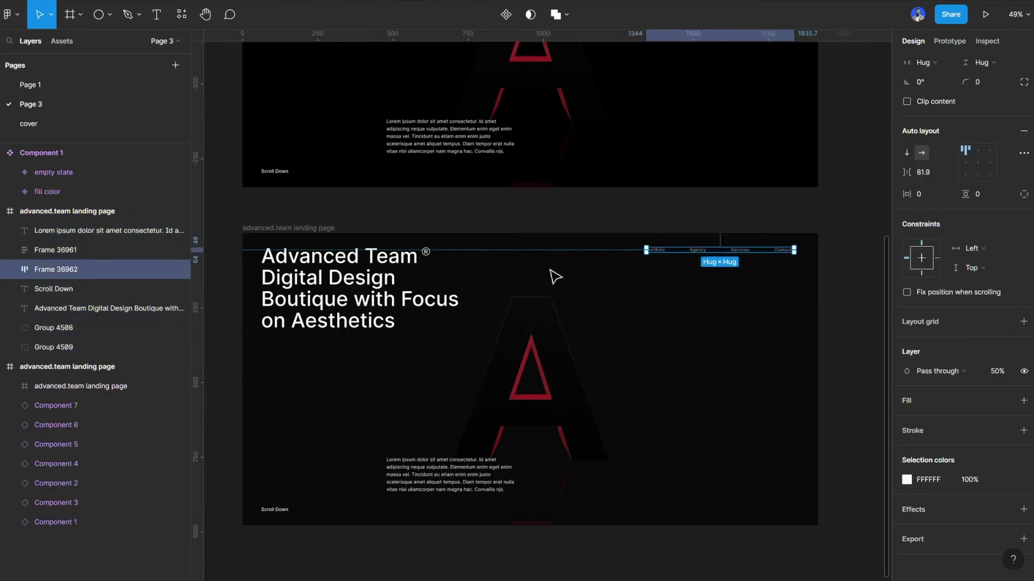
shift+click(378, 299)
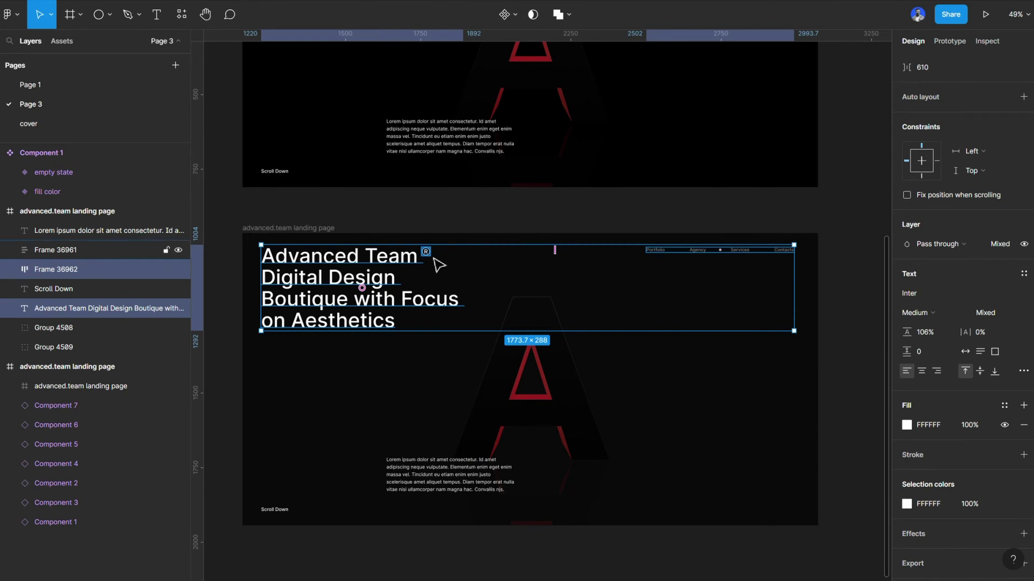
shift+click(434, 263)
shift+click(428, 484)
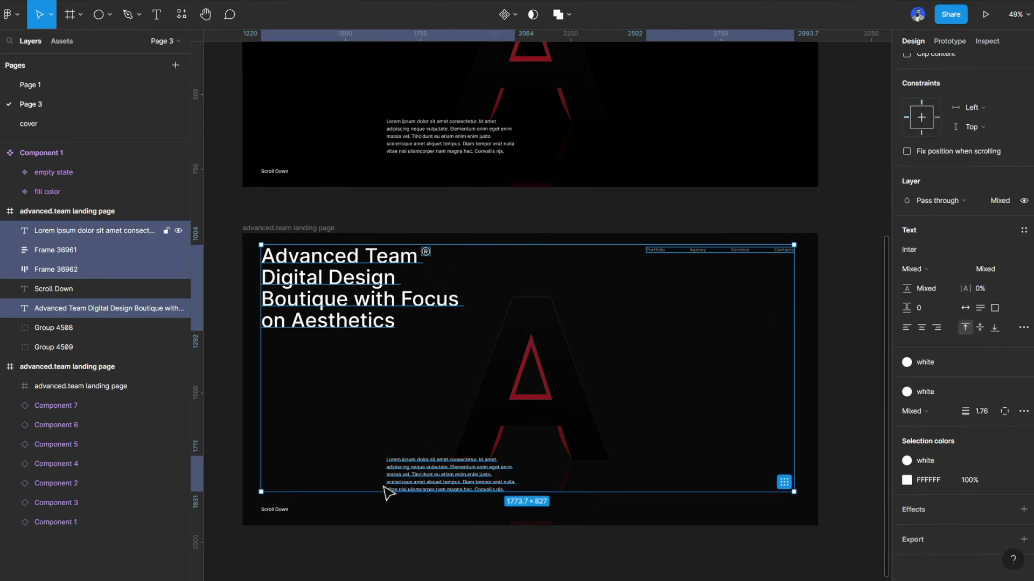
shift+click(288, 514)
key(Delete)
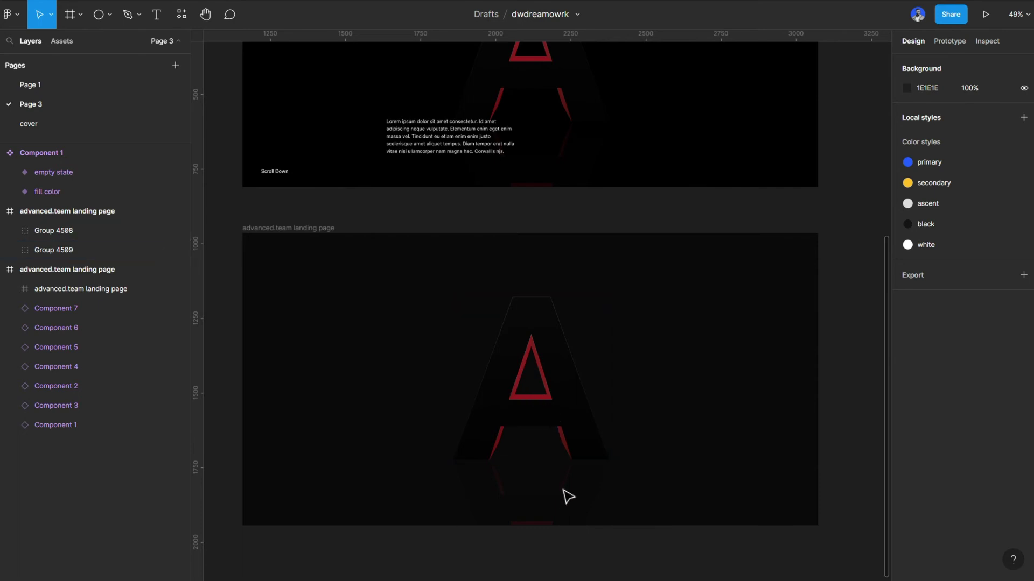
click(573, 511)
key(Delete)
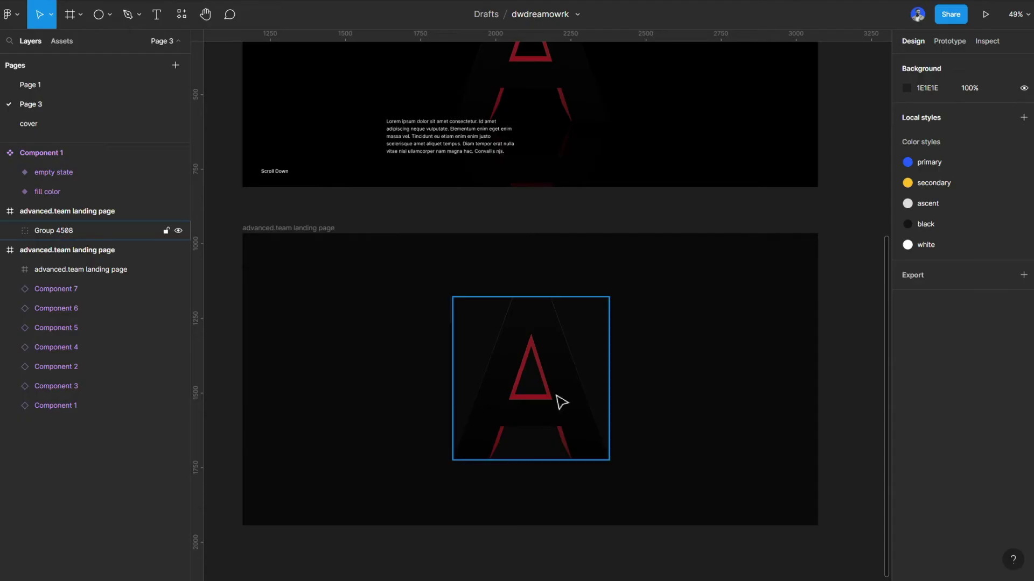
Scale the red A graphic with the Scale tool (K) to roughly 1451.5 × 1525.7.
click(561, 399)
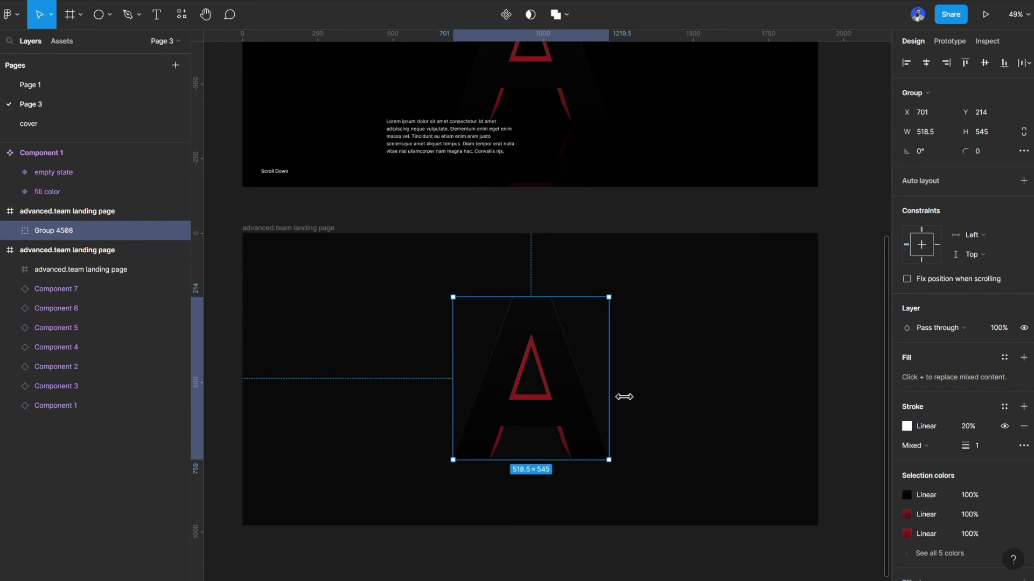
key(k)
drag(624, 397, 763, 409)
click(835, 259)
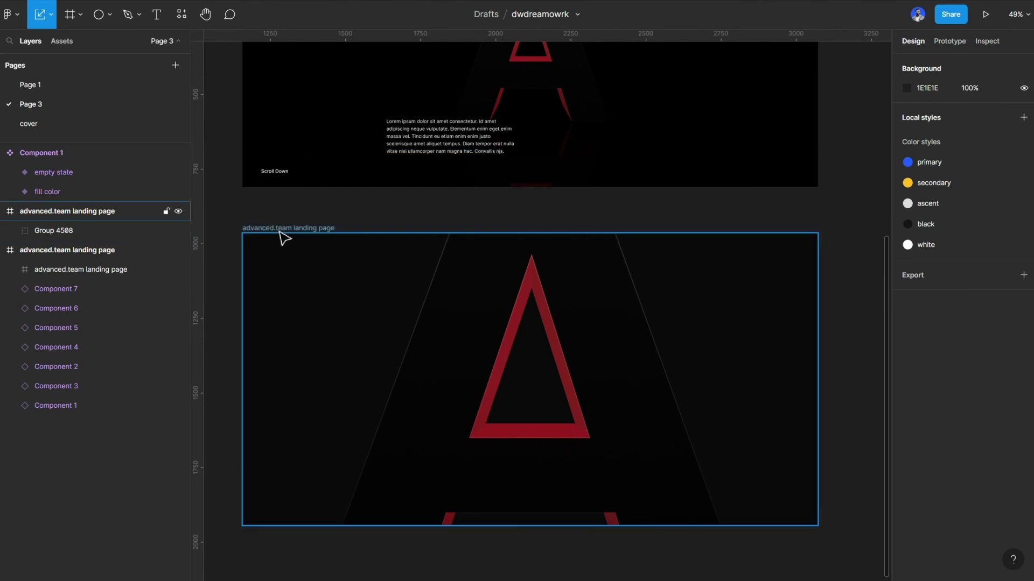
Delete the old lower copy and Alt-drag a fresh duplicate of the hero frame below it.
click(311, 232)
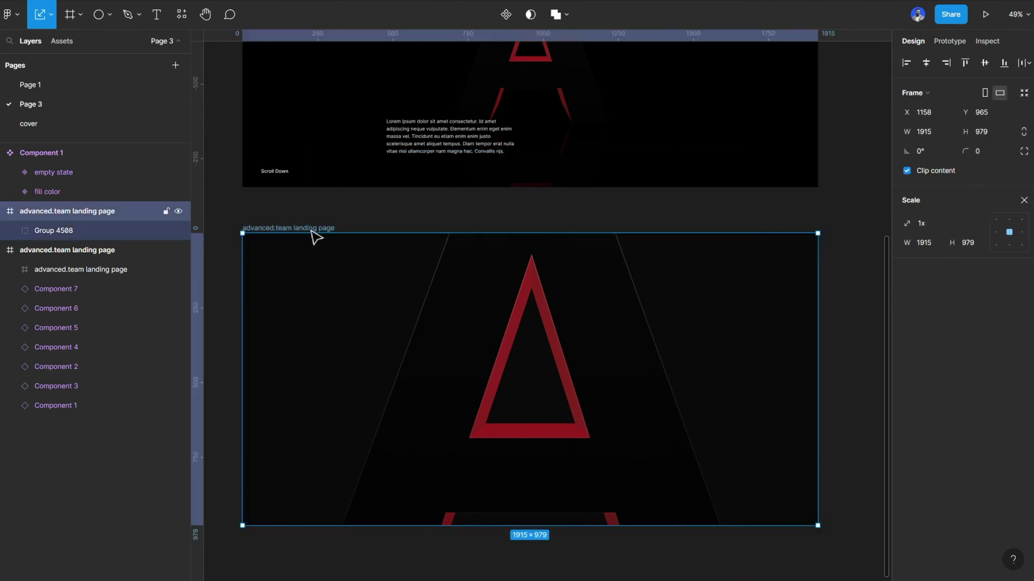
key(Delete)
scroll(316, 238, up, 4)
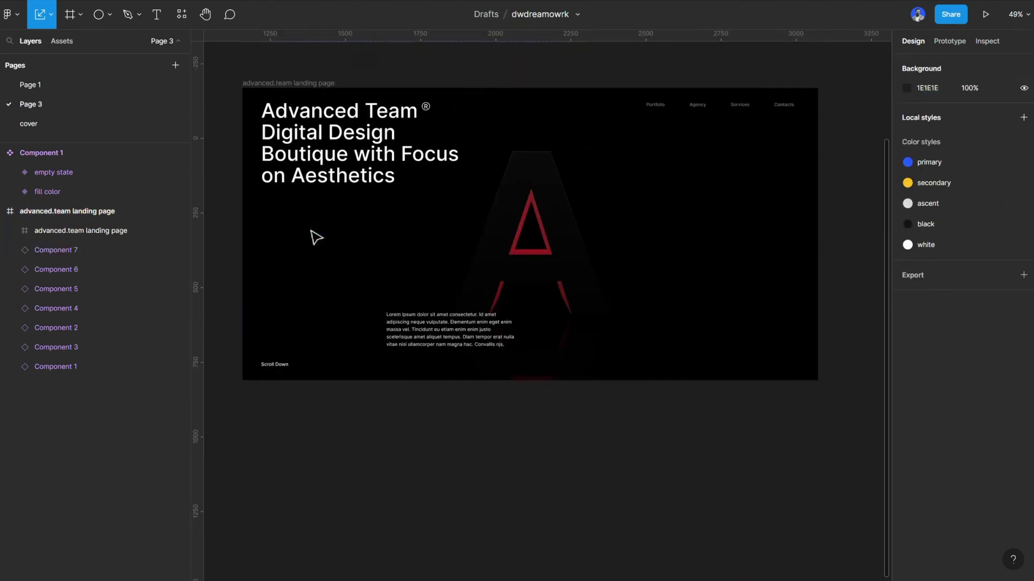
click(291, 91)
drag(398, 132, 430, 464)
In the new copy, delete the paragraph, headline, Scroll Down text, nav, ® mark and reflection Group 4509.
scroll(431, 442, down, 6)
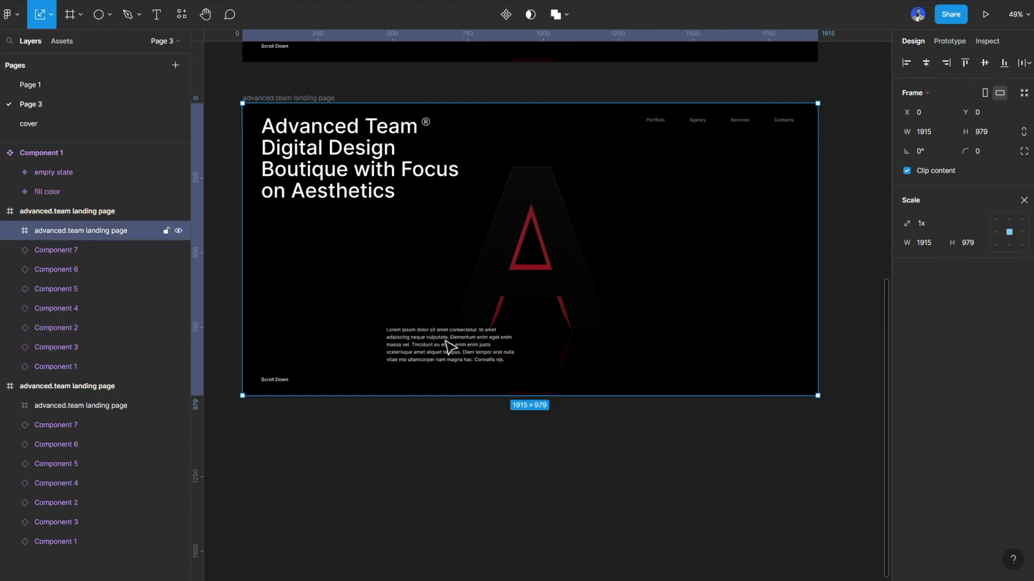
click(450, 347)
shift+click(353, 150)
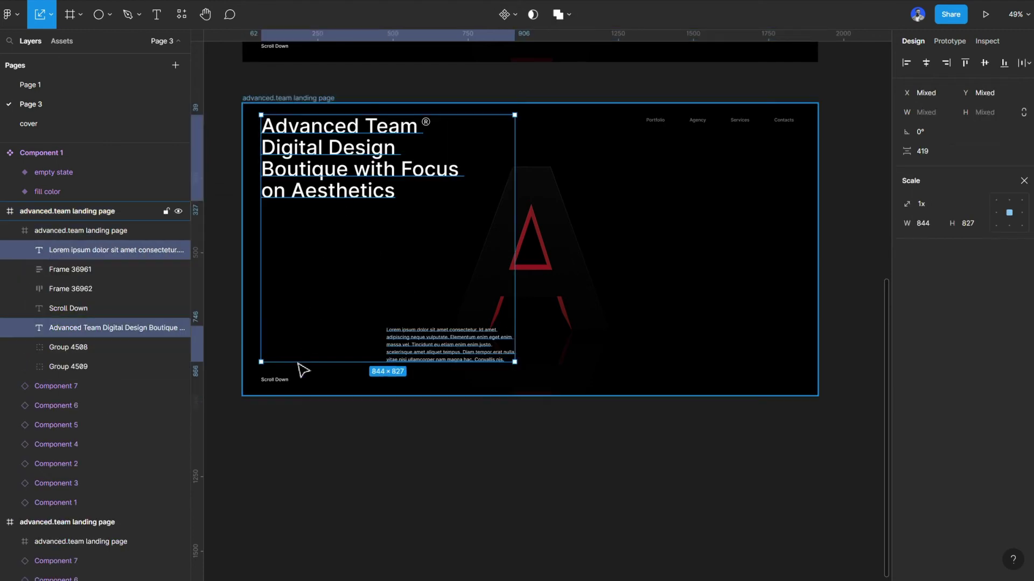
shift+click(281, 380)
shift+click(742, 130)
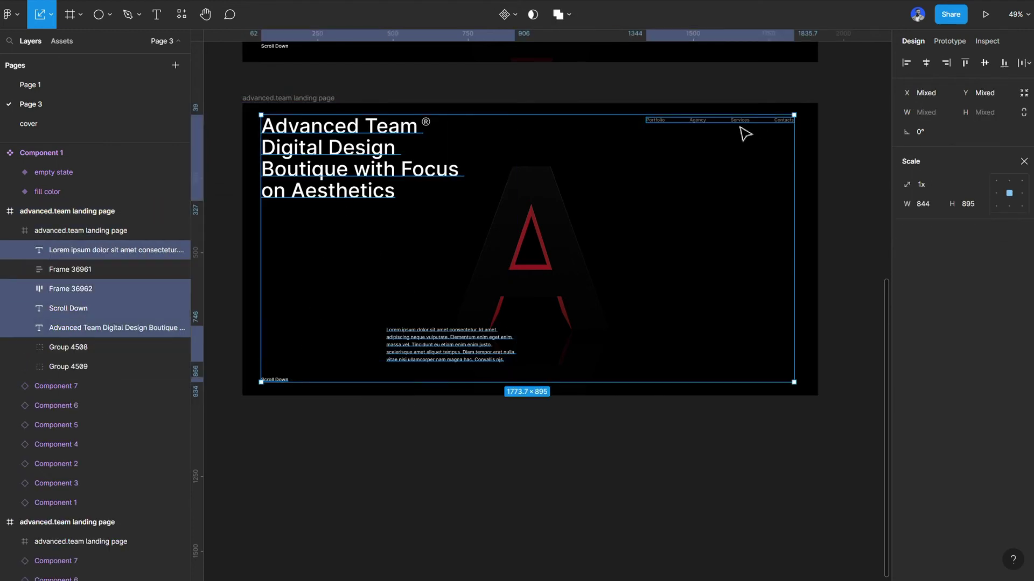
key(Delete)
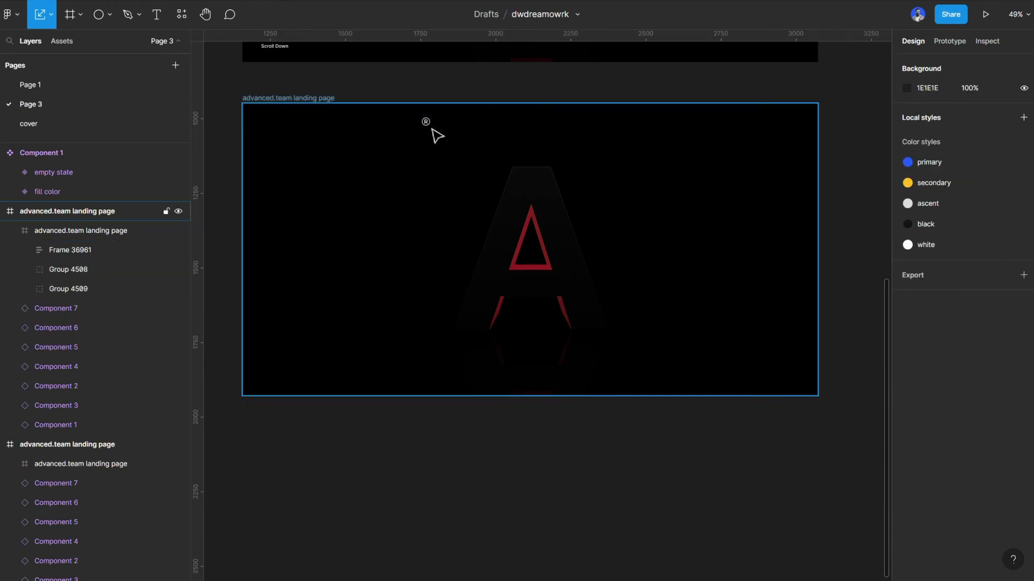
click(431, 128)
key(Delete)
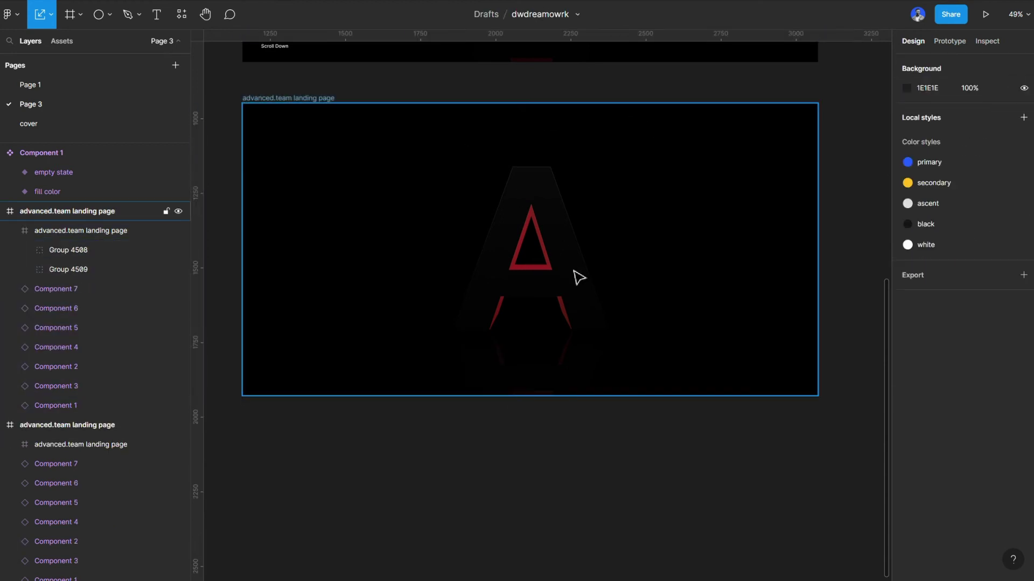
click(571, 354)
click(574, 355)
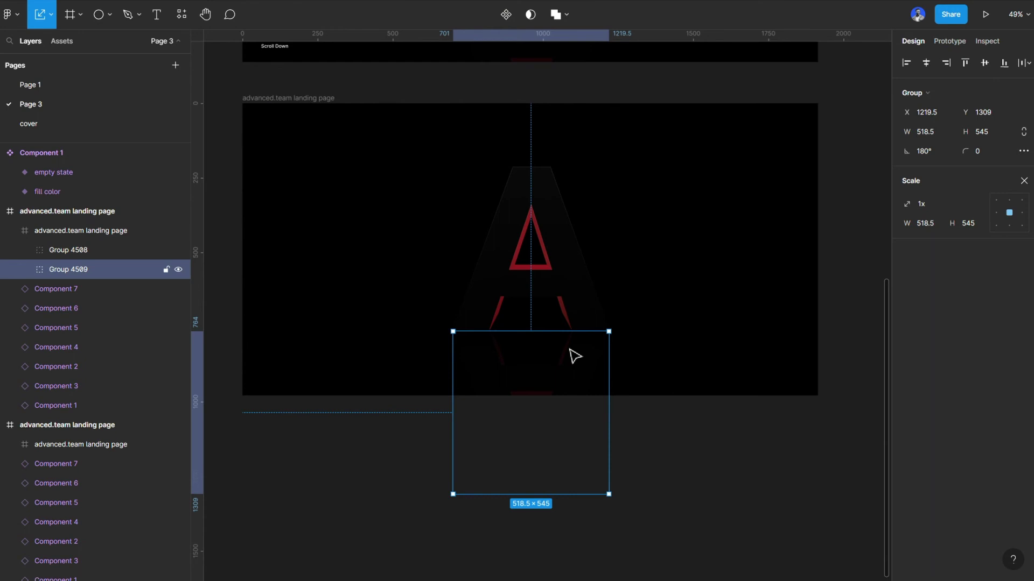
key(Delete)
Scale Group 4508 about 2.74x around its centre to 1419.5 × 1492.05.
click(567, 286)
click(574, 285)
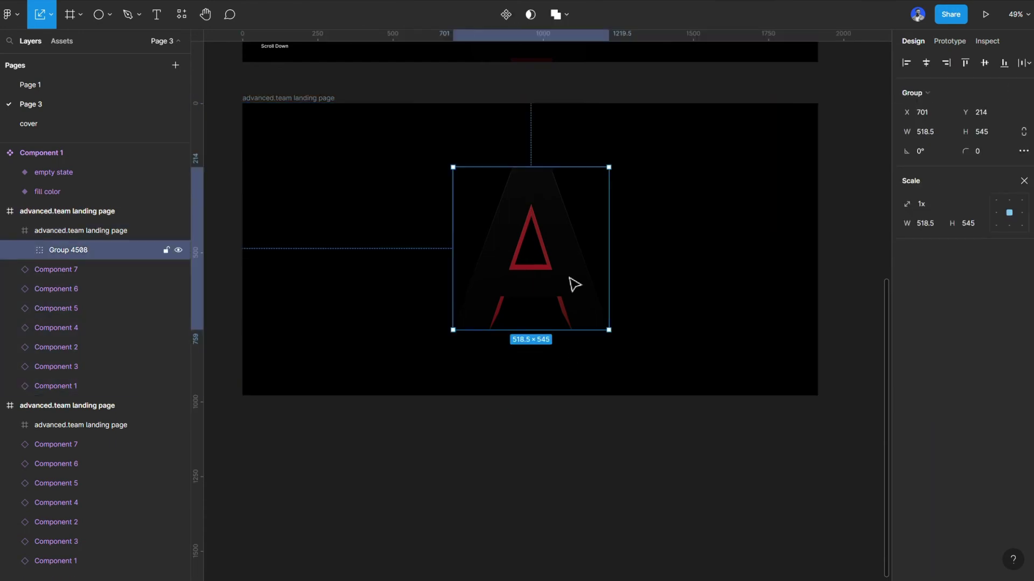
drag(625, 274, 758, 294)
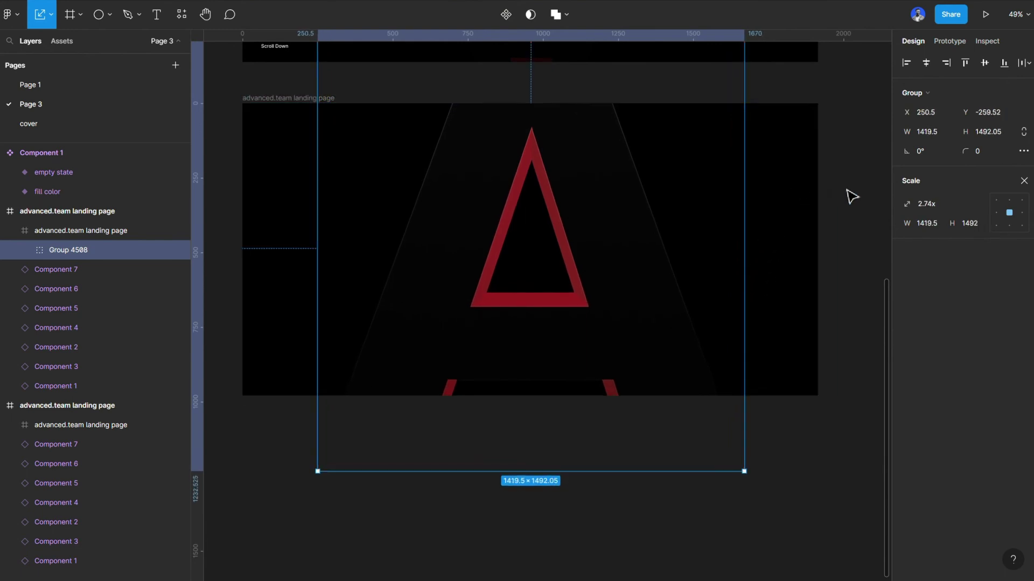
key(Escape)
scroll(459, 248, up, 2)
In Prototype mode, connect the top frame to the lower frame with Smart animate, Ease out, 1300ms.
scroll(460, 248, up, 1)
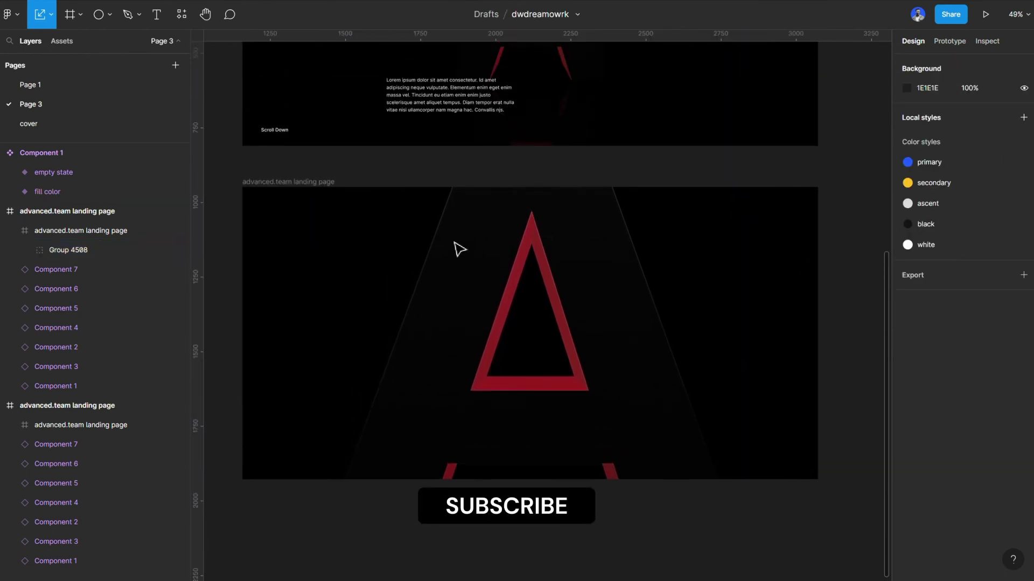
scroll(459, 249, down, 3)
scroll(459, 249, up, 3)
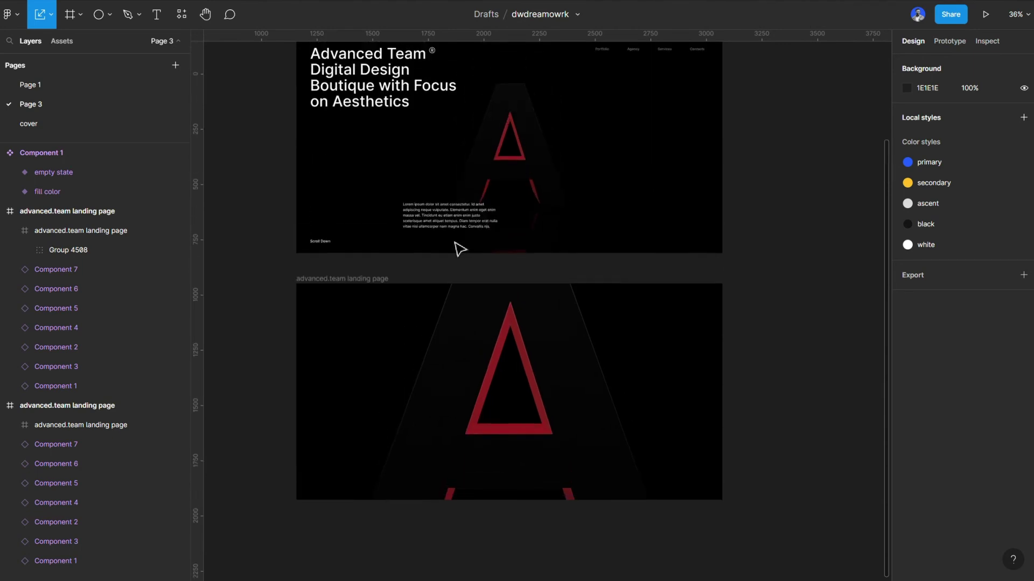
scroll(459, 249, down, 1)
scroll(460, 249, up, 1)
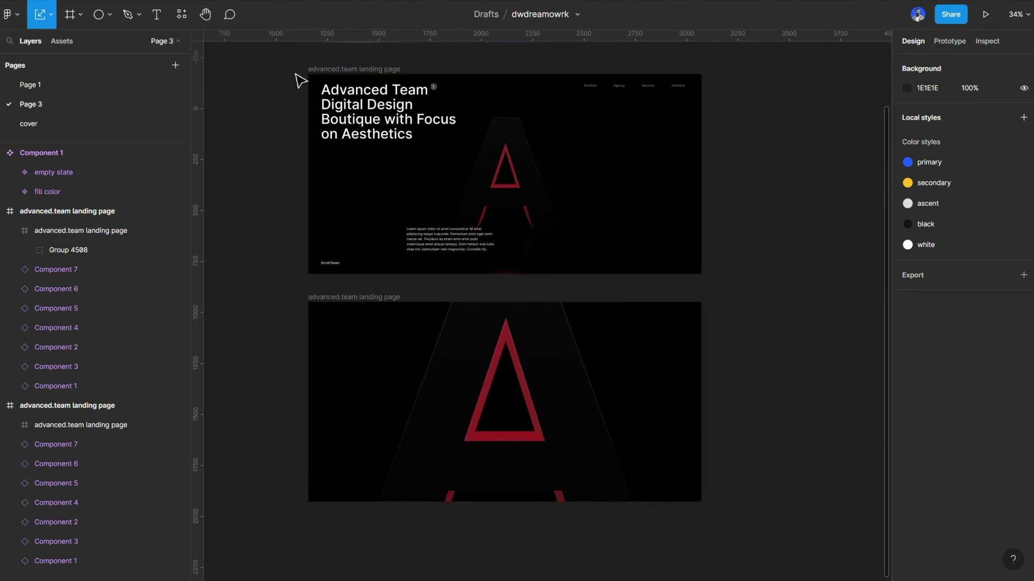
drag(298, 68, 763, 549)
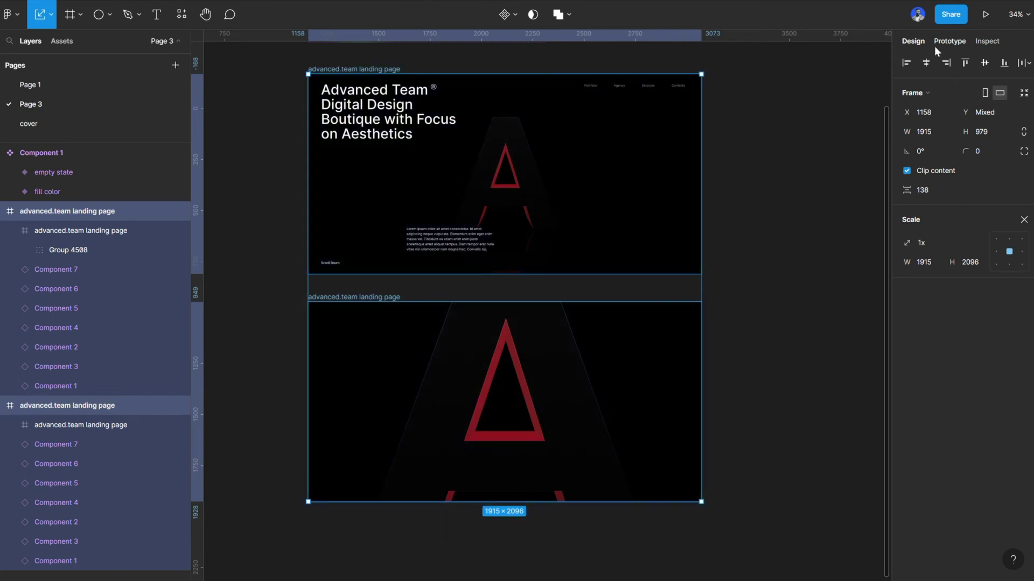
click(949, 41)
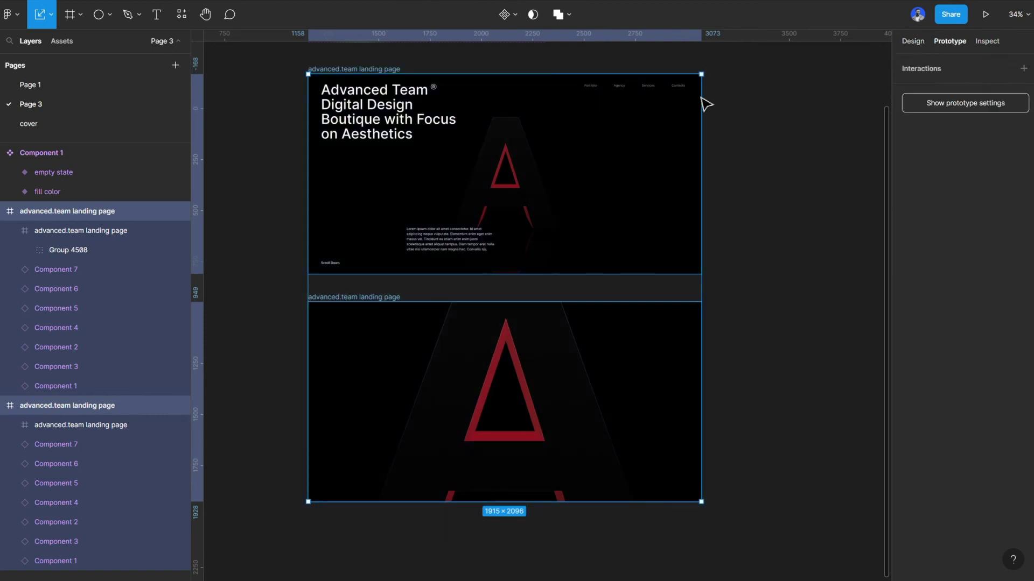
click(779, 181)
click(606, 195)
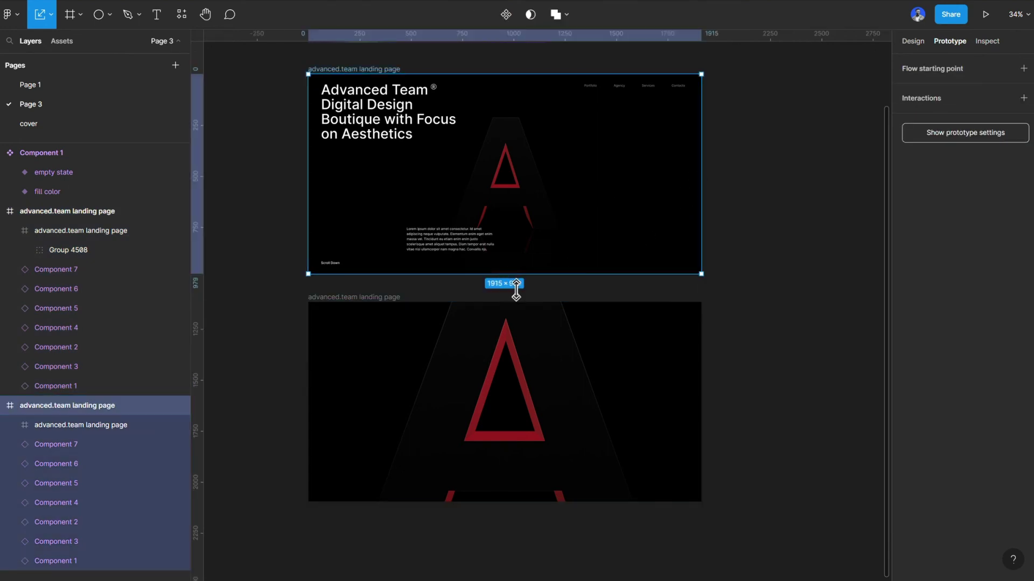
key(v)
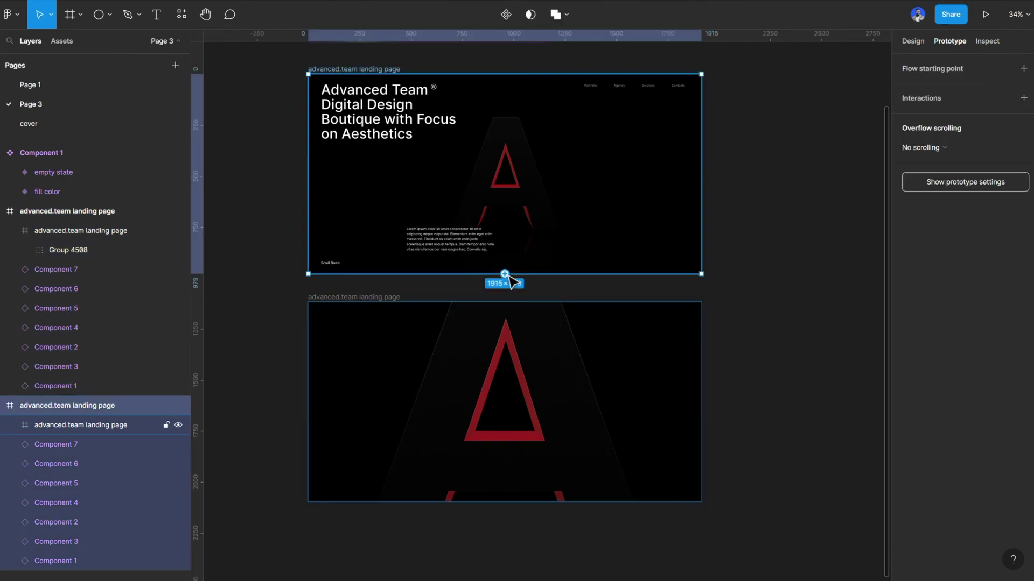
drag(509, 278, 512, 351)
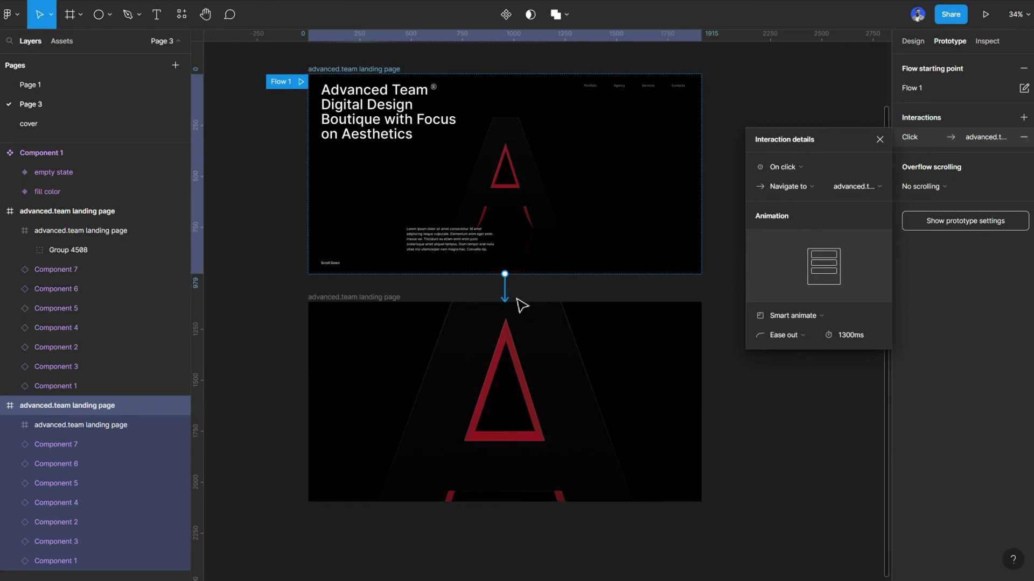
Change the forward link's trigger to On drag.
click(802, 167)
click(802, 182)
scroll(513, 231, up, 2)
scroll(515, 229, up, 1)
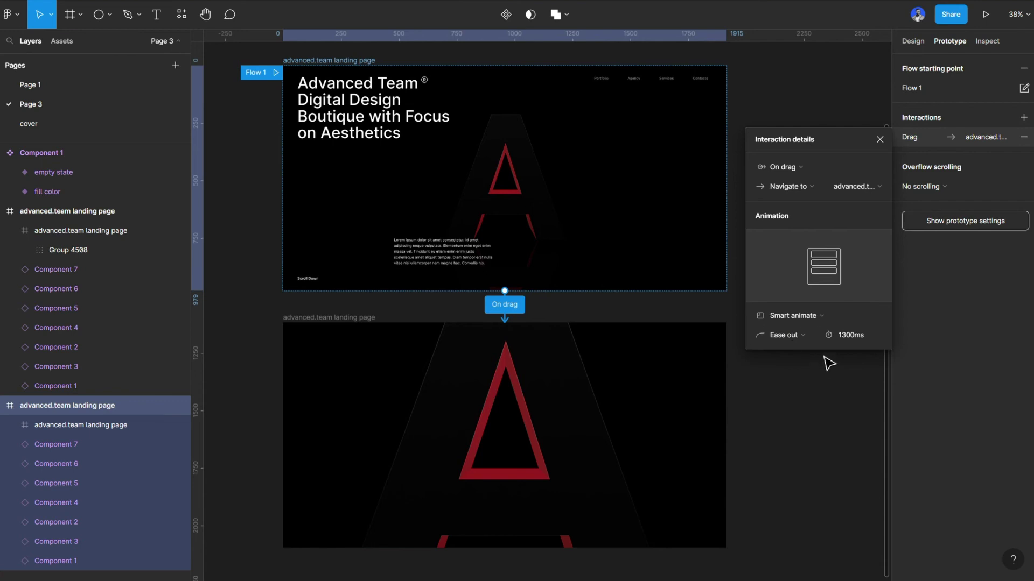
Link the lower frame back to the top frame with an On drag trigger.
click(629, 364)
drag(514, 323, 518, 278)
click(797, 148)
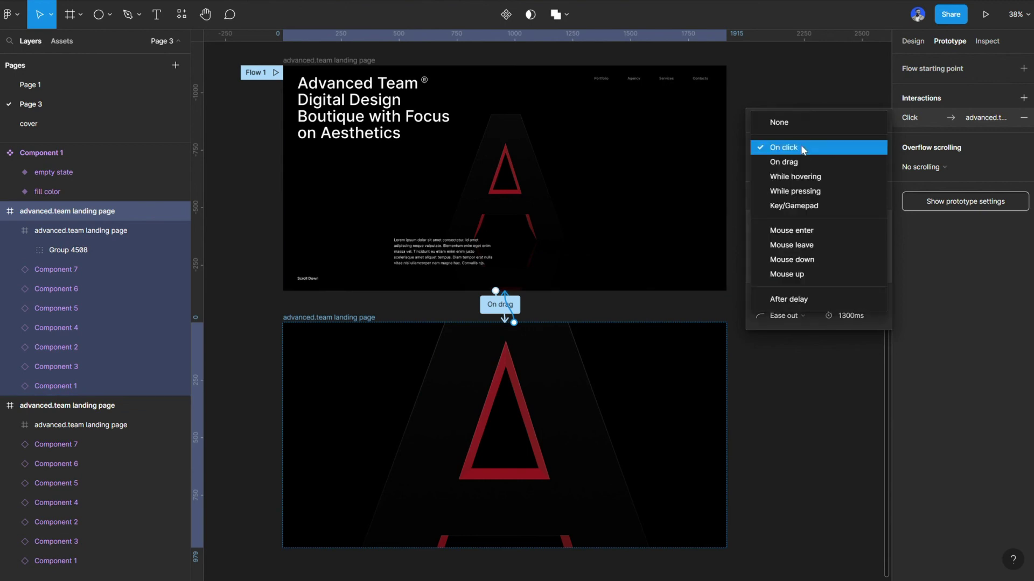
click(805, 162)
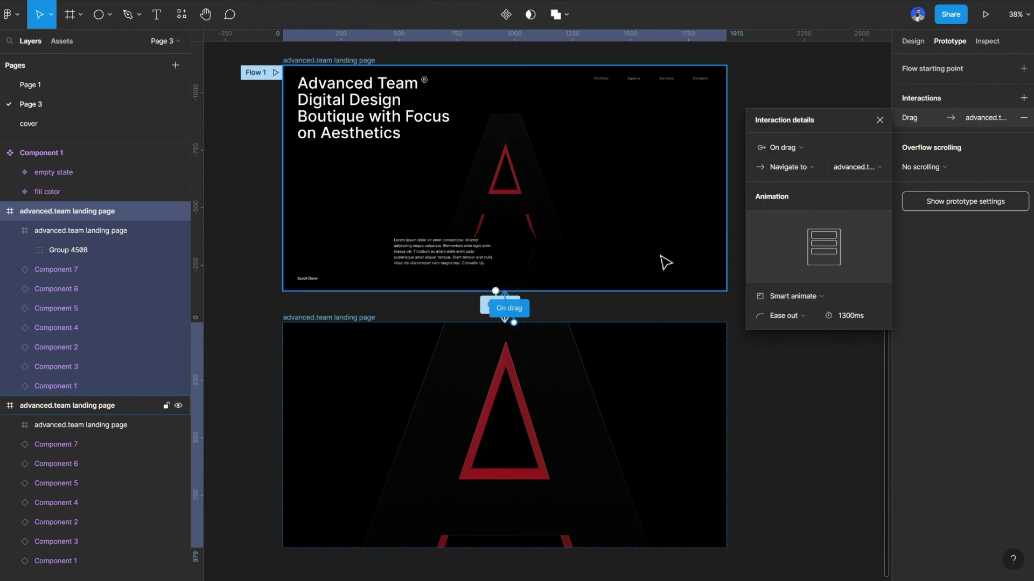
Add a second return link from the lower frame to the top frame, triggered on Mouse leave.
drag(513, 322, 546, 276)
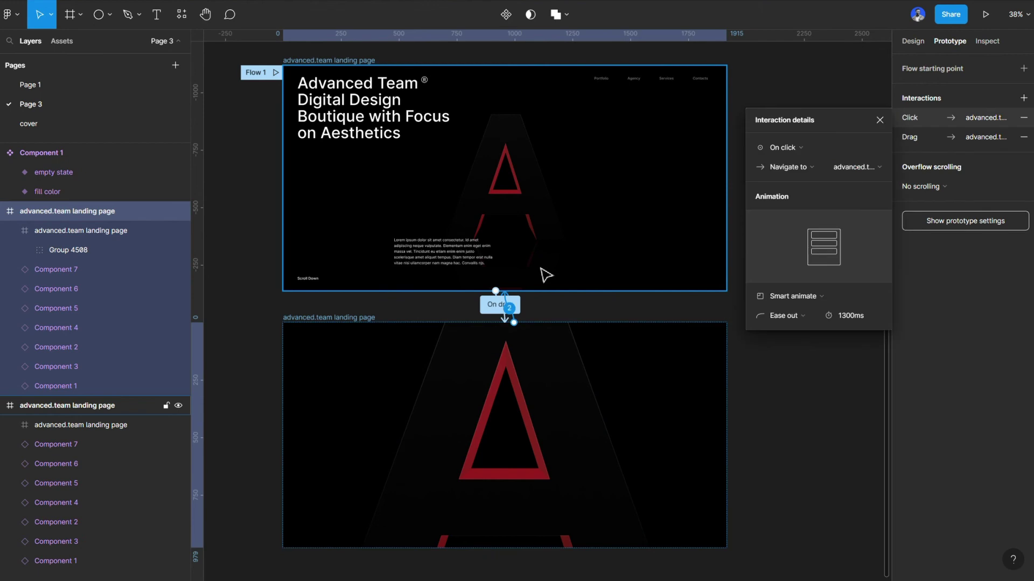
click(800, 148)
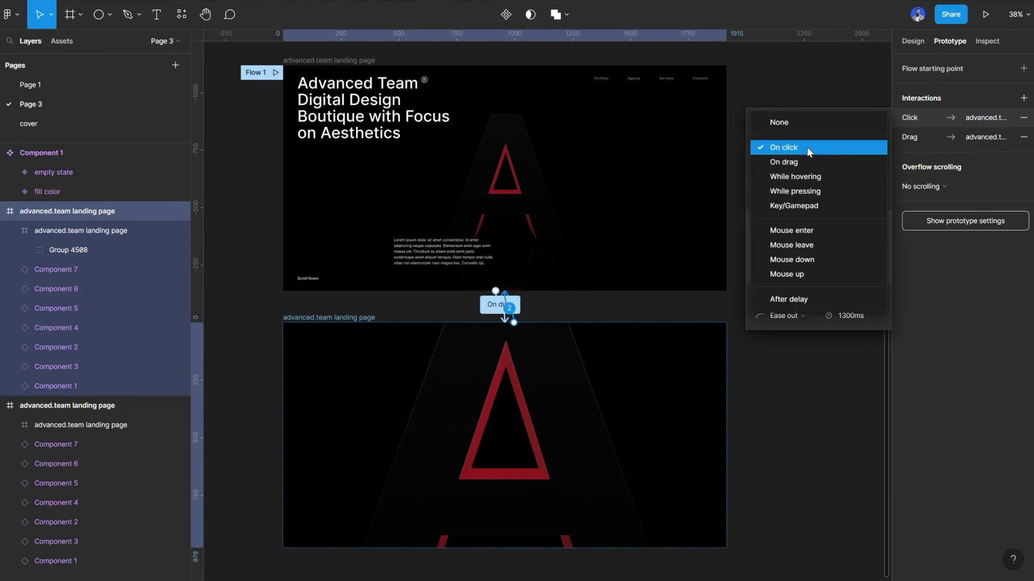
click(812, 245)
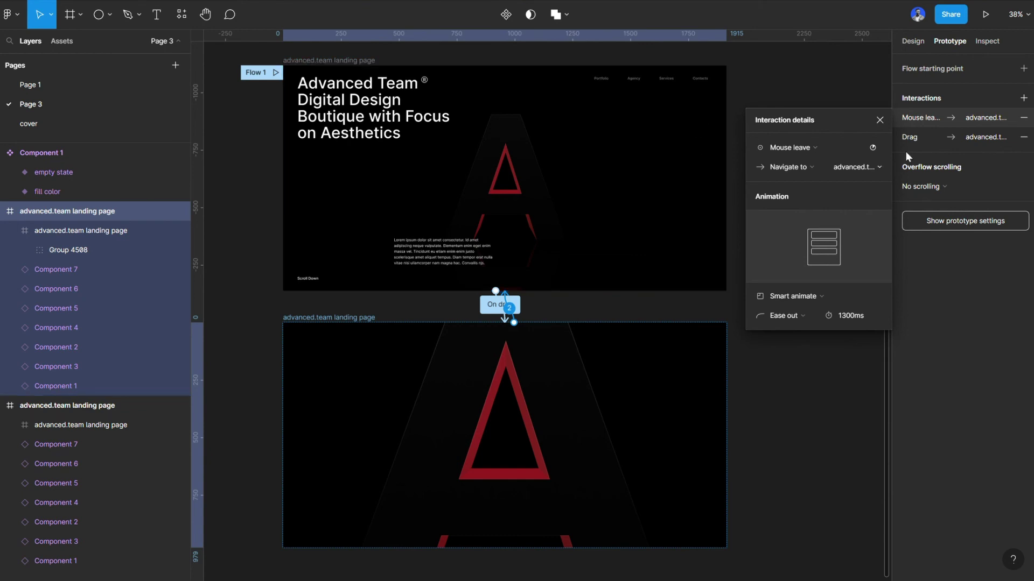
Close the interaction details, then add and undo a Flow 2 starting point on the lower frame.
click(881, 120)
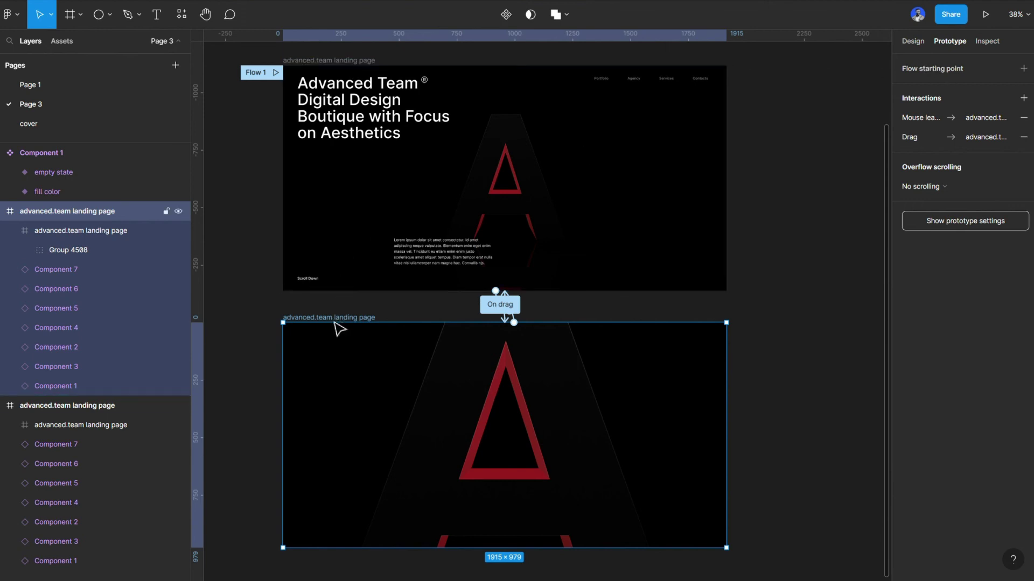
click(992, 74)
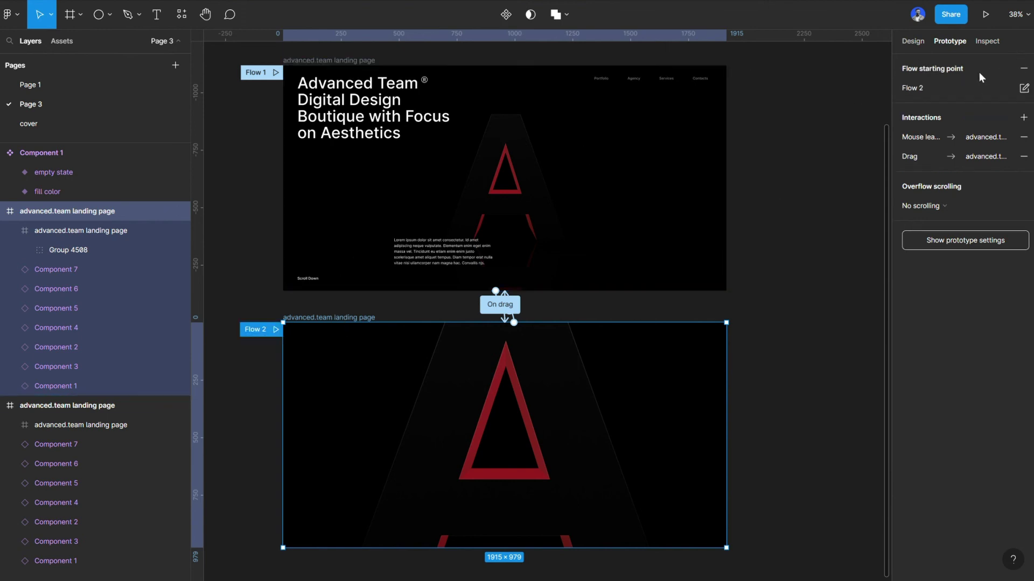
key(ctrl+z)
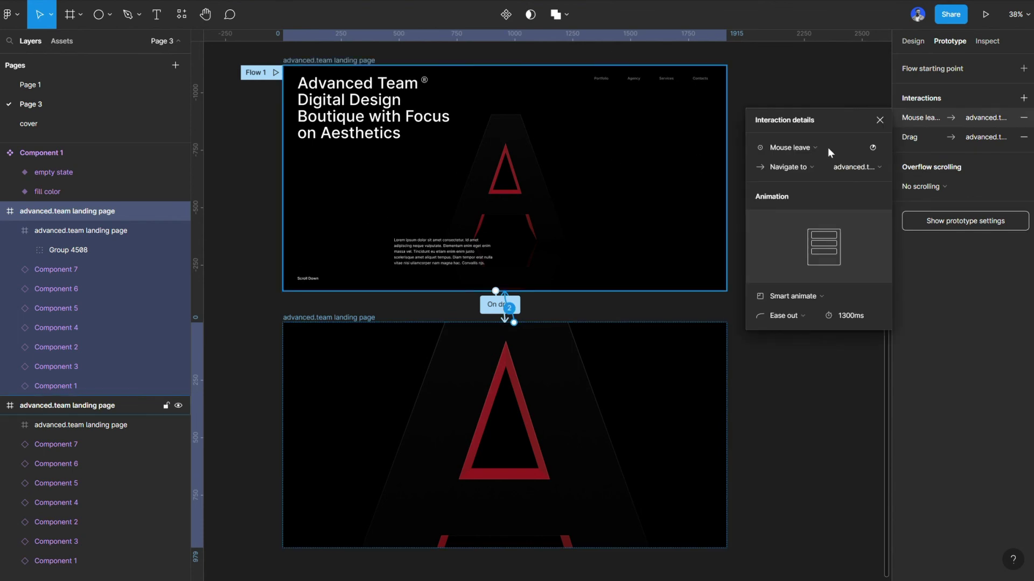
key(Escape)
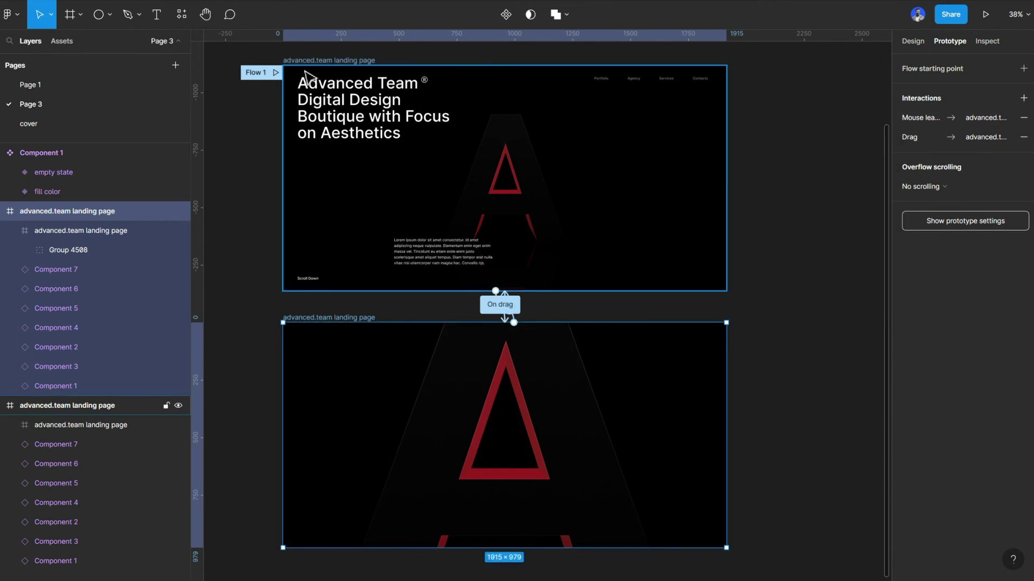